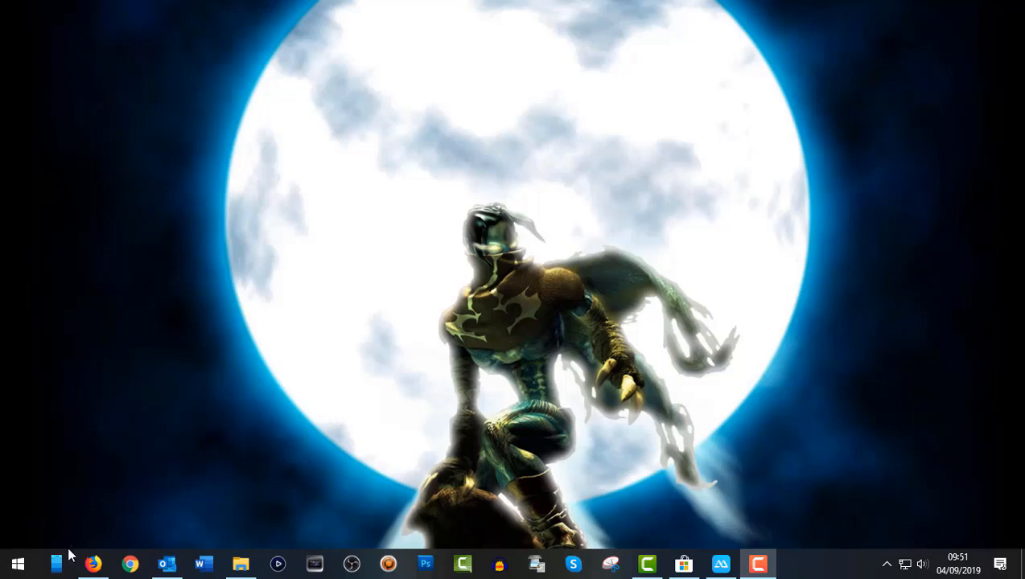
Open Windows Settings to look at the Téléphone category, and close the window.
right_click(16, 568)
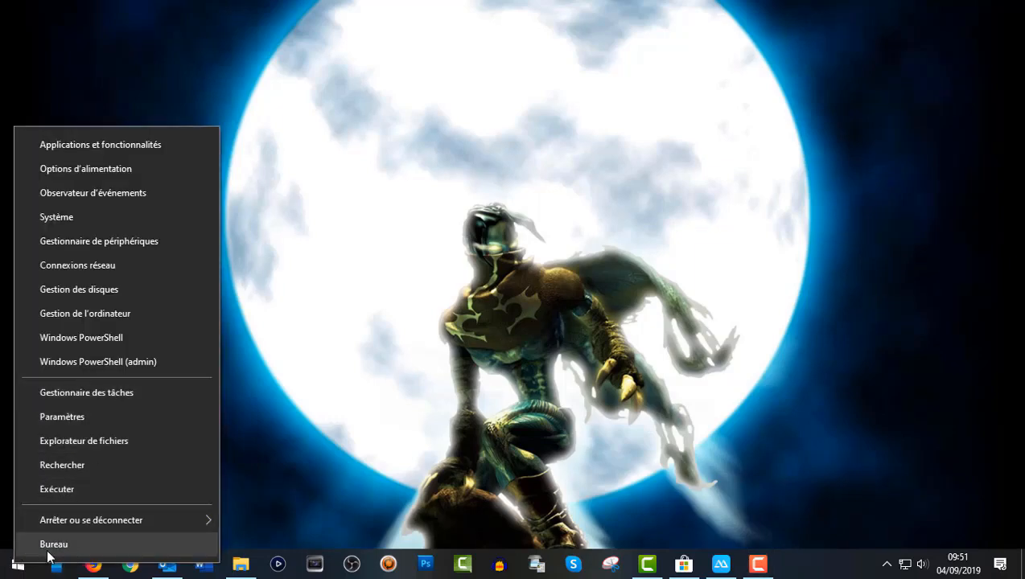
left_click(91, 417)
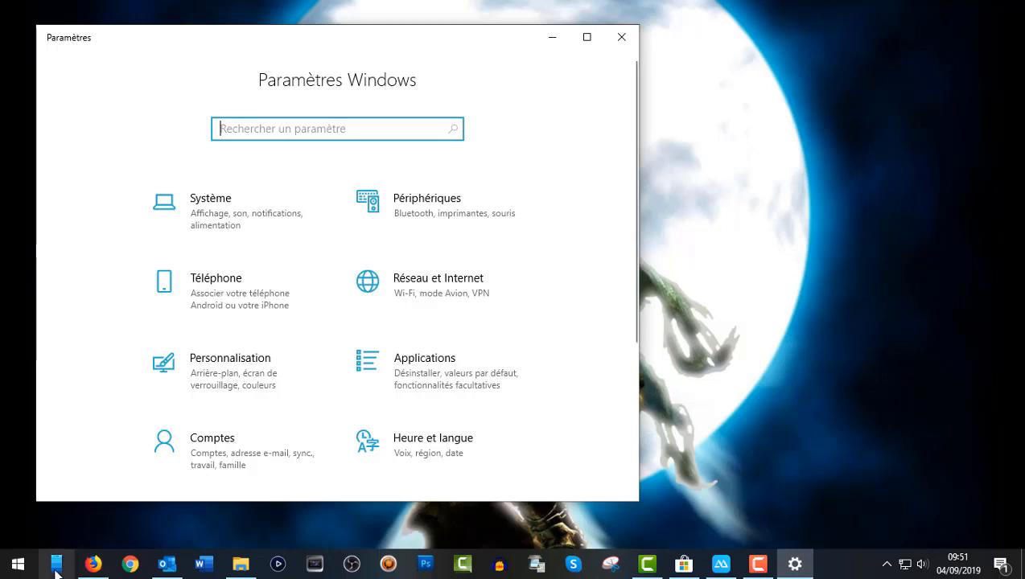
left_click(744, 106)
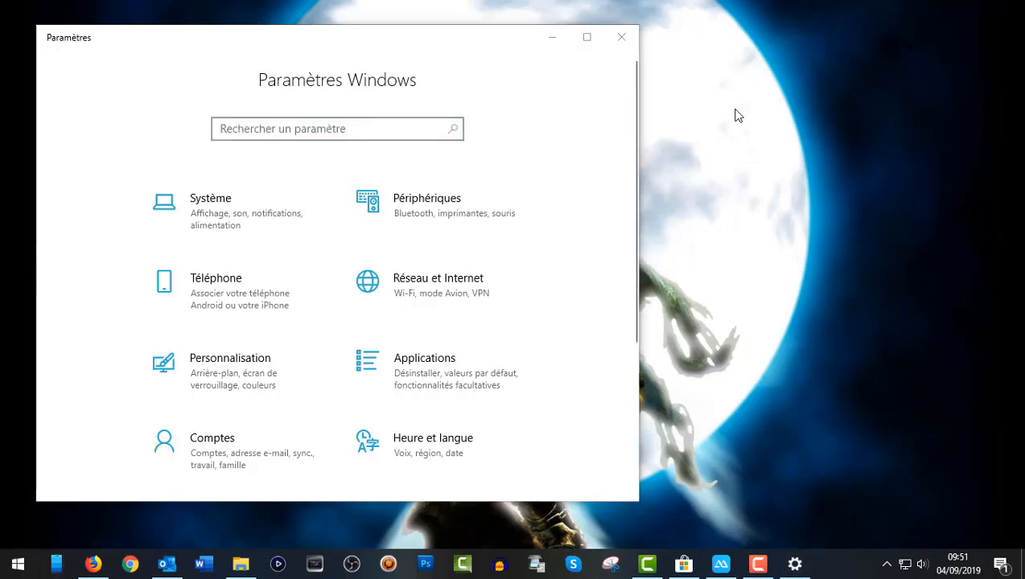
left_click(616, 41)
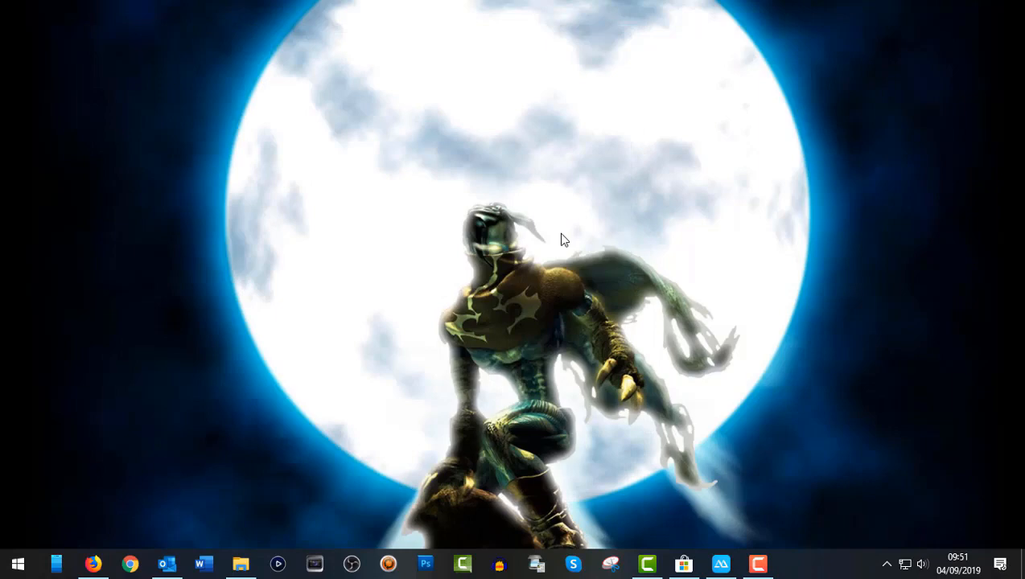
Search the Microsoft Store for "telephone" and open the Votre téléphone app's page.
left_click(685, 566)
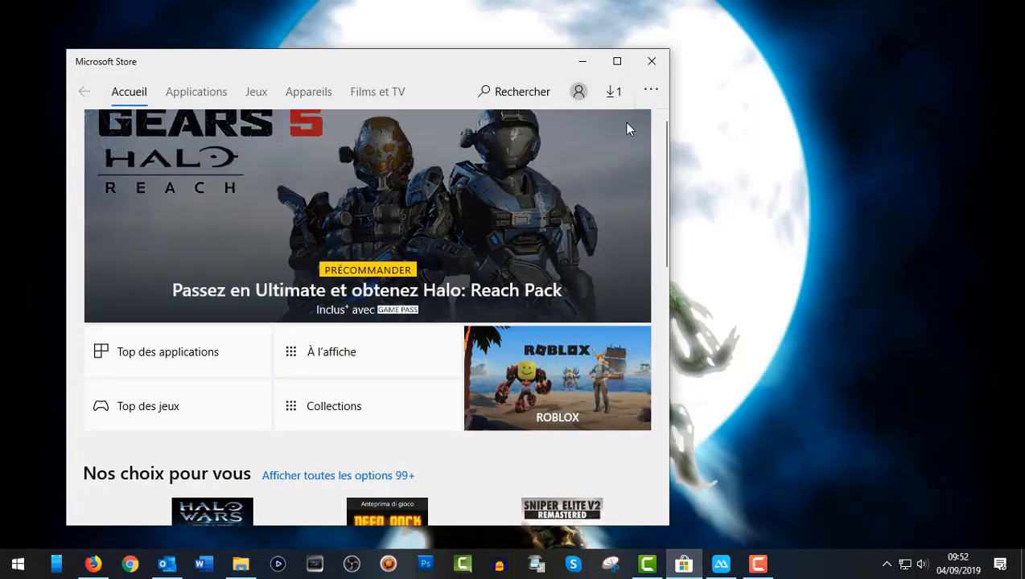
left_click(501, 96)
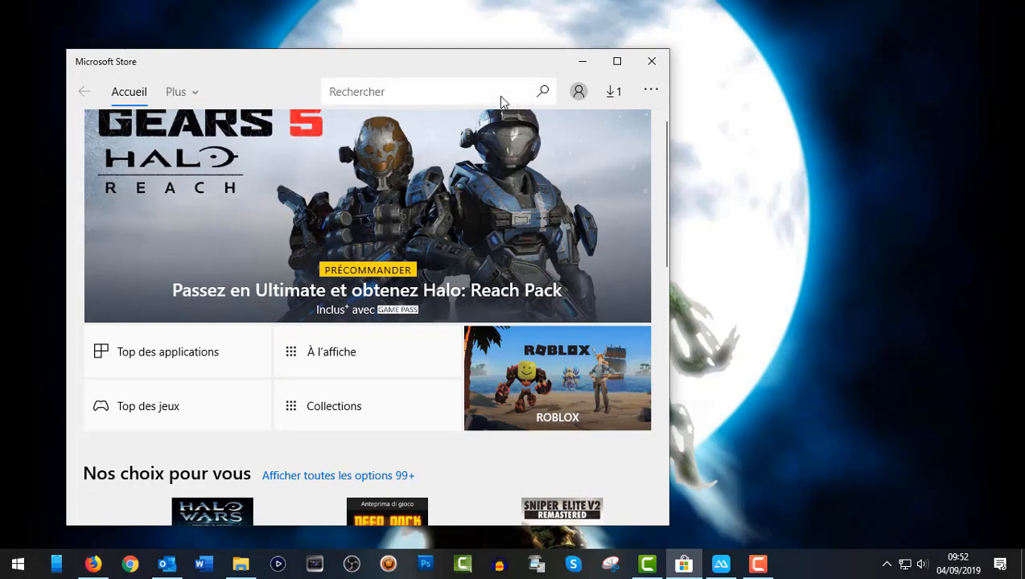
type("telephone")
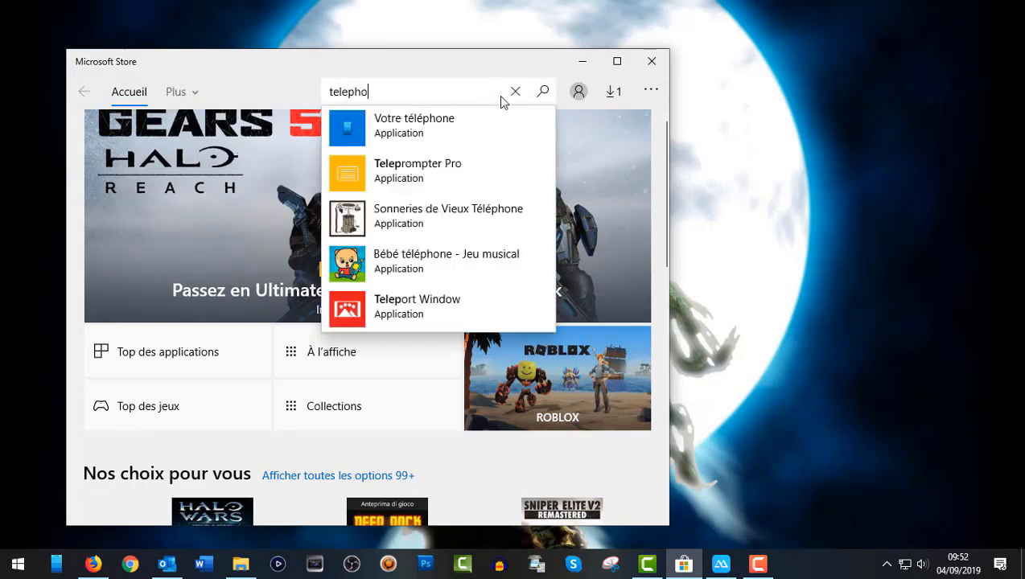
left_click(404, 130)
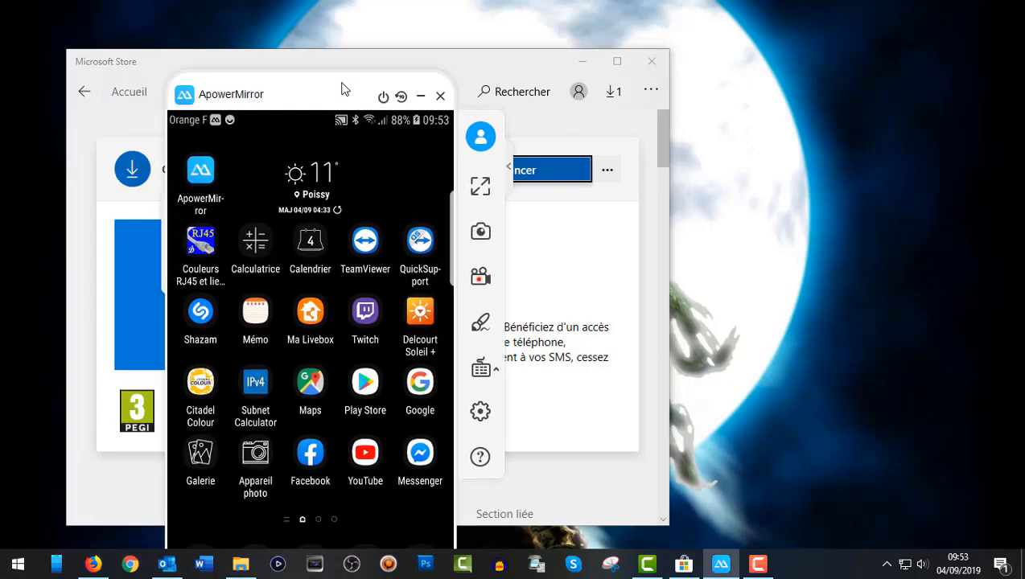
Arrange the mirrored phone and the Microsoft Store window side by side, collapsing the ApowerMirror tool sidebar.
left_click_drag(343, 92, 192, 36)
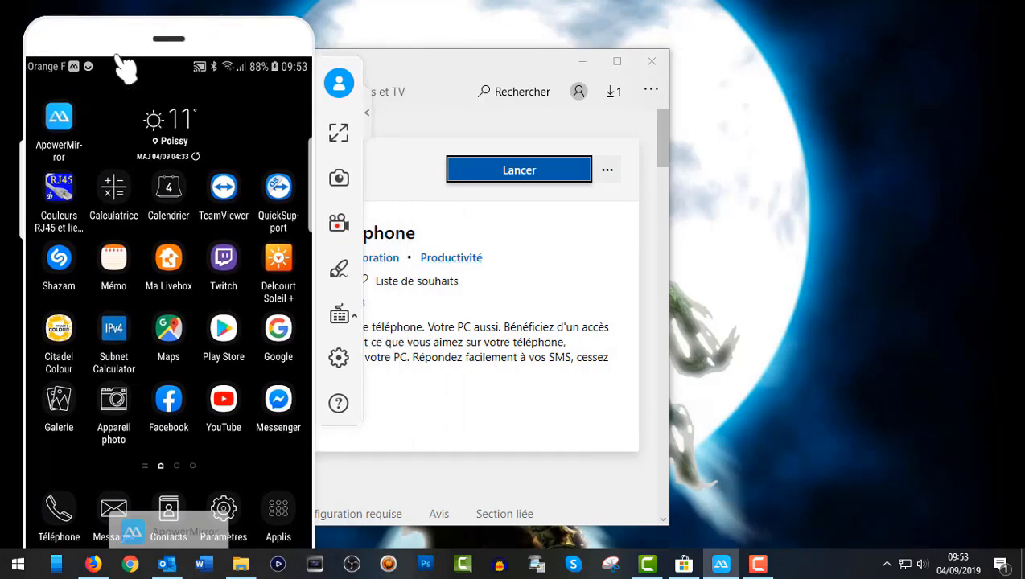
mouse_move(721, 568)
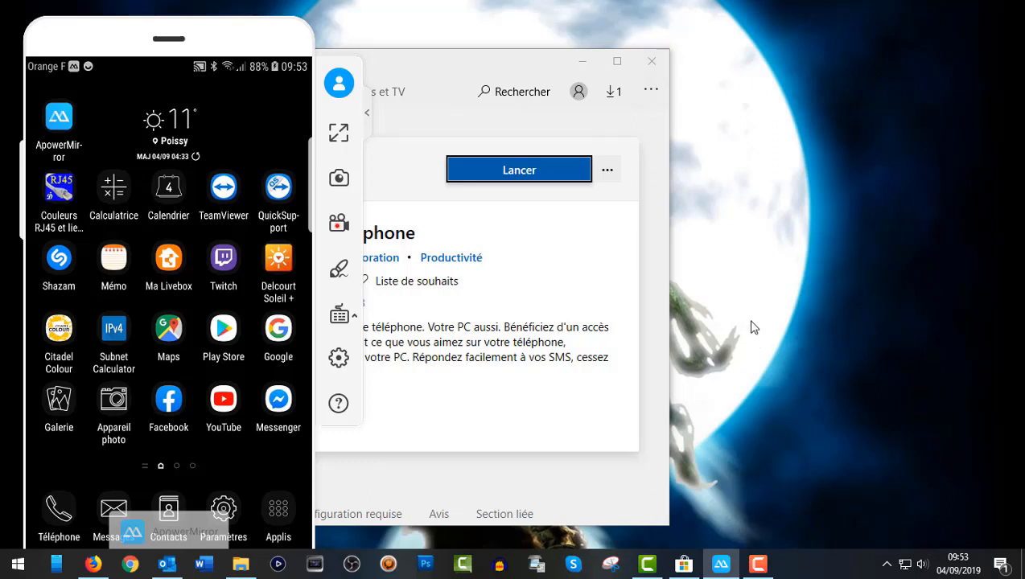
left_click_drag(462, 73, 792, 46)
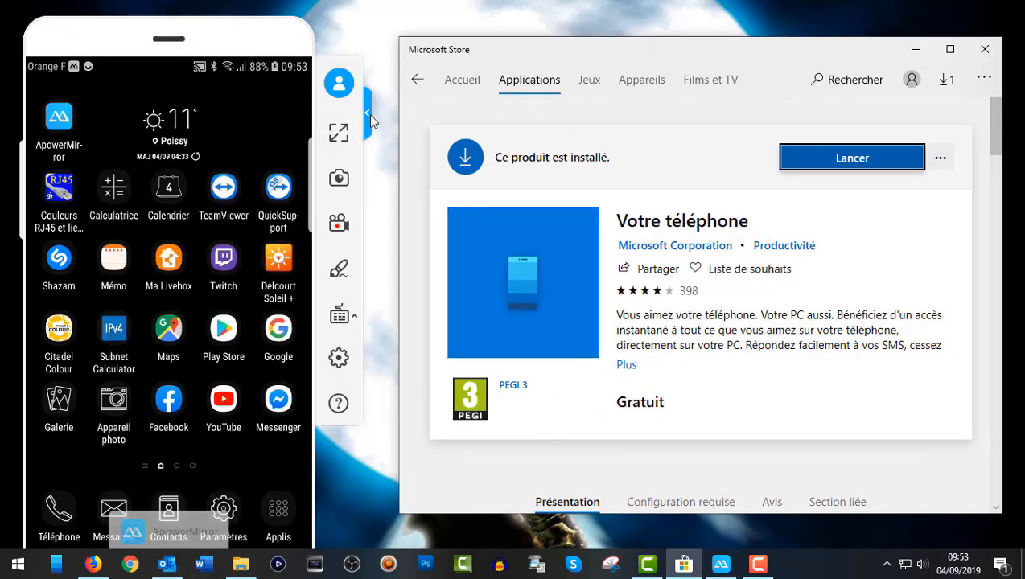
left_click(366, 113)
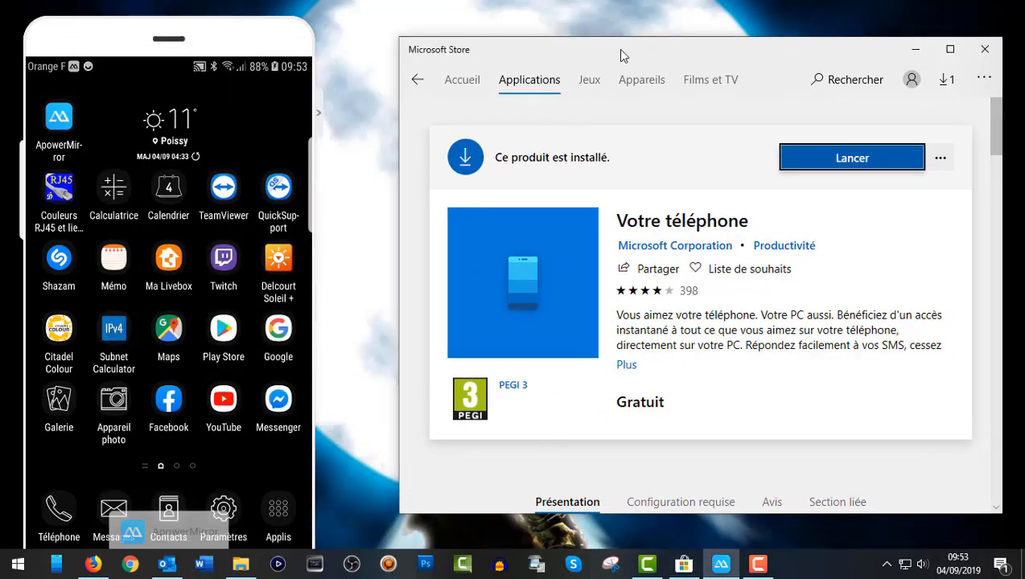
left_click_drag(620, 55, 565, 39)
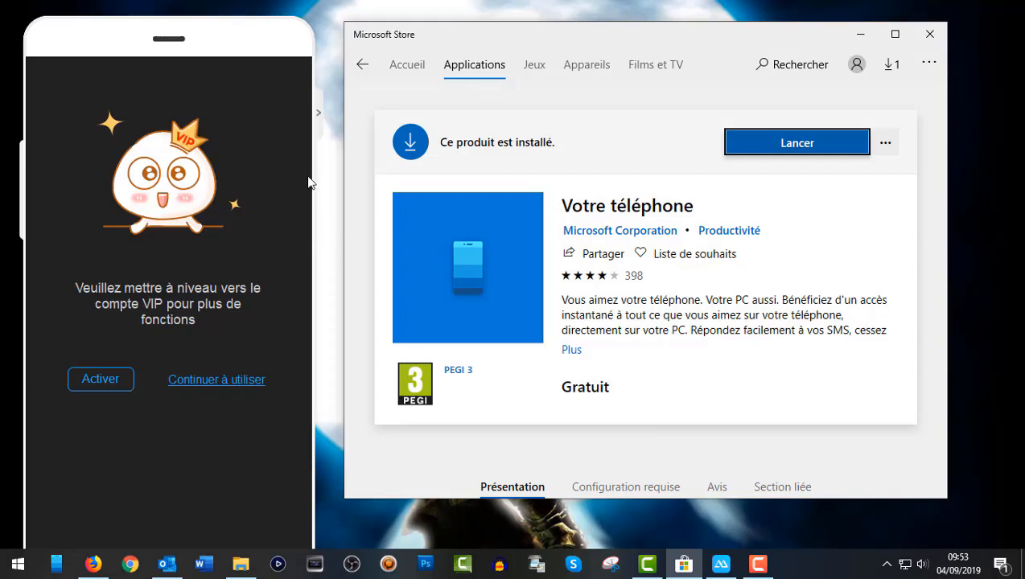
Dismiss ApowerMirror's VIP upgrade prompt and bring the mirrored phone back beside the Store window.
mouse_move(206, 29)
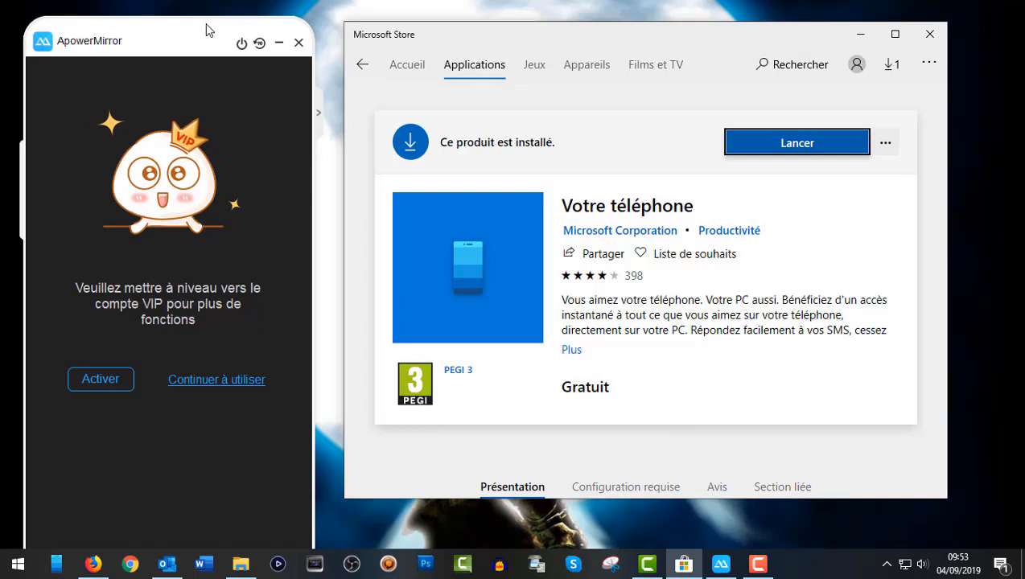
left_click_drag(199, 30, 1, 554)
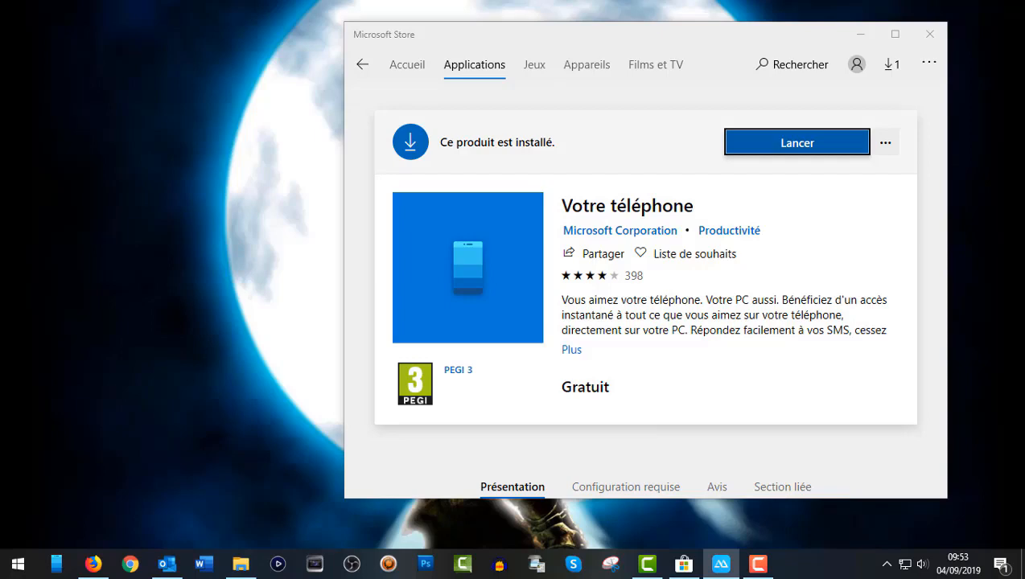
left_click_drag(1, 92, 184, 2)
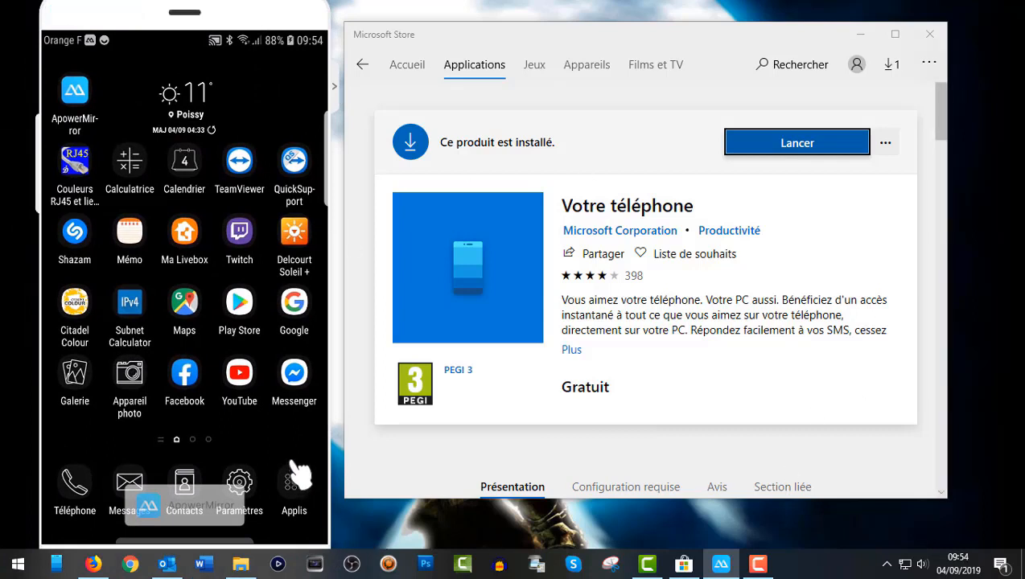
Follow the link in the phone's text message from Microsoft and install Assistant Votre téléphone from Google Play.
left_click(138, 479)
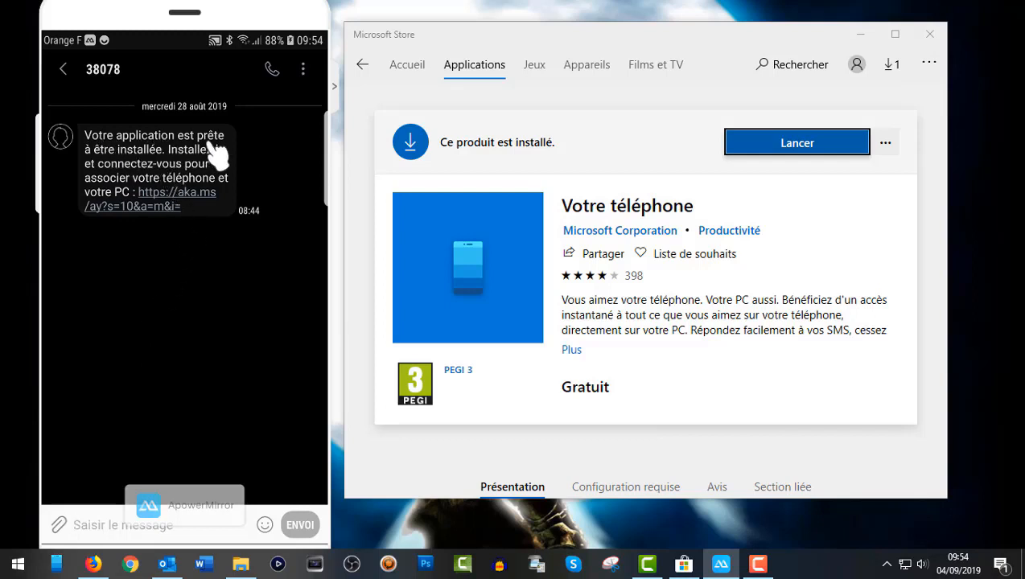
left_click(181, 195)
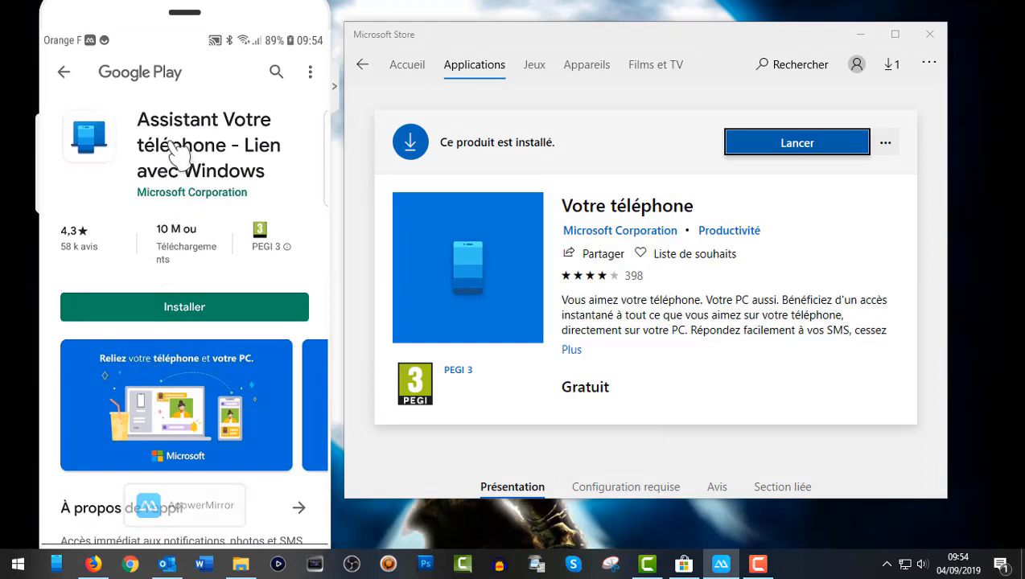
left_click(161, 309)
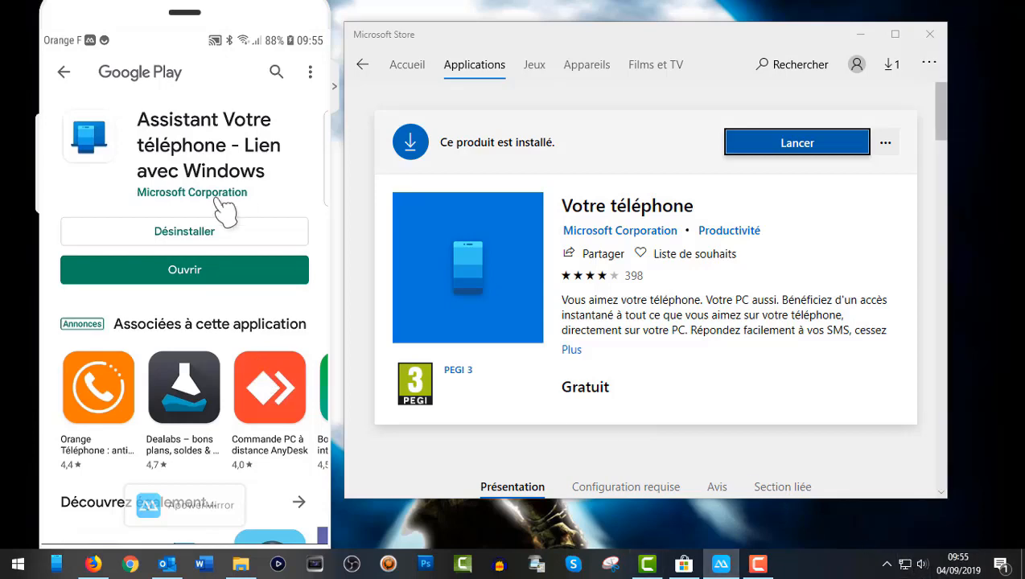
Open Assistant Votre téléphone on the phone and the Votre téléphone app on the PC, placing the two windows side by side.
left_click(211, 270)
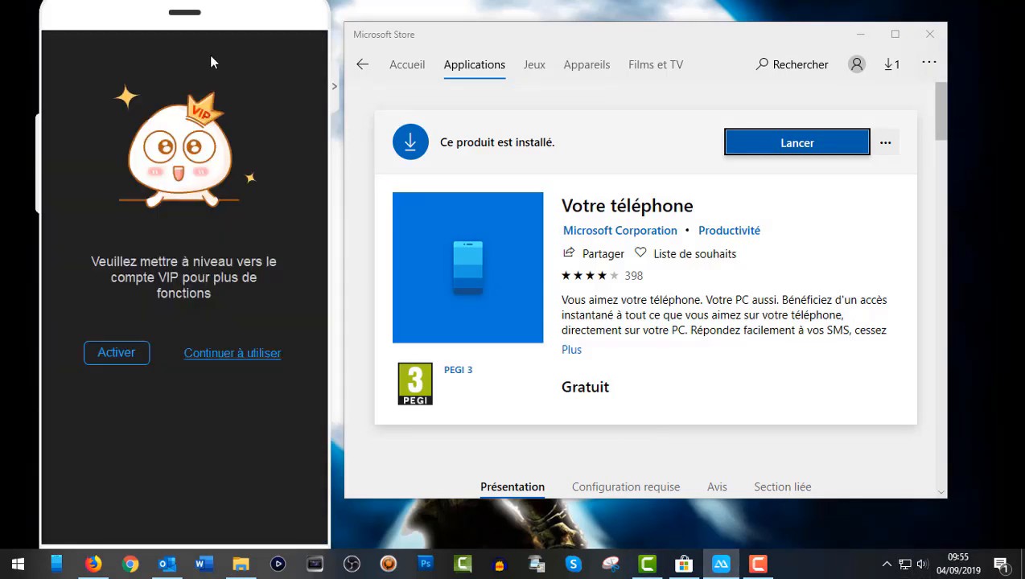
left_click_drag(225, 22, 0, 80)
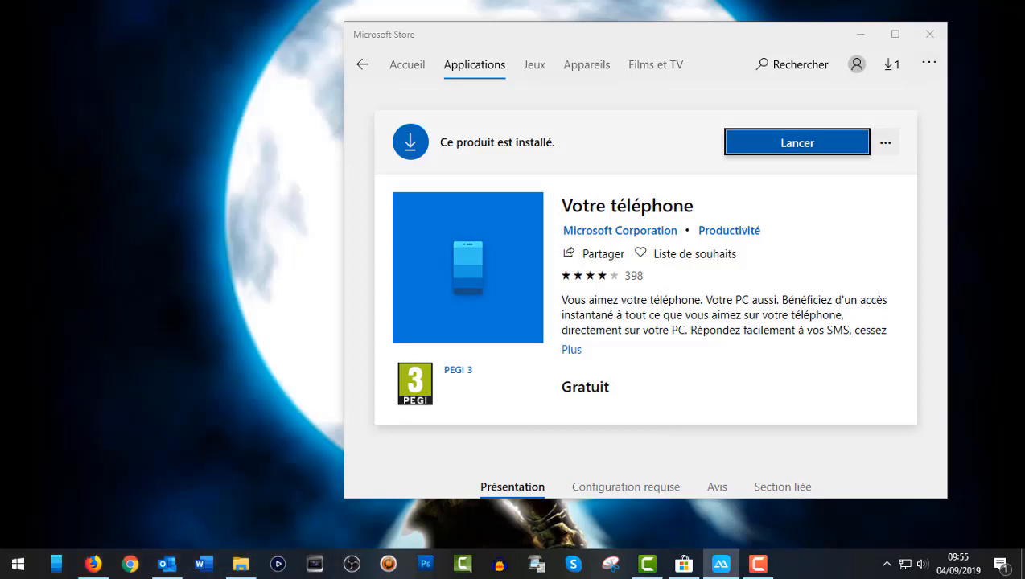
left_click_drag(0, 80, 183, 12)
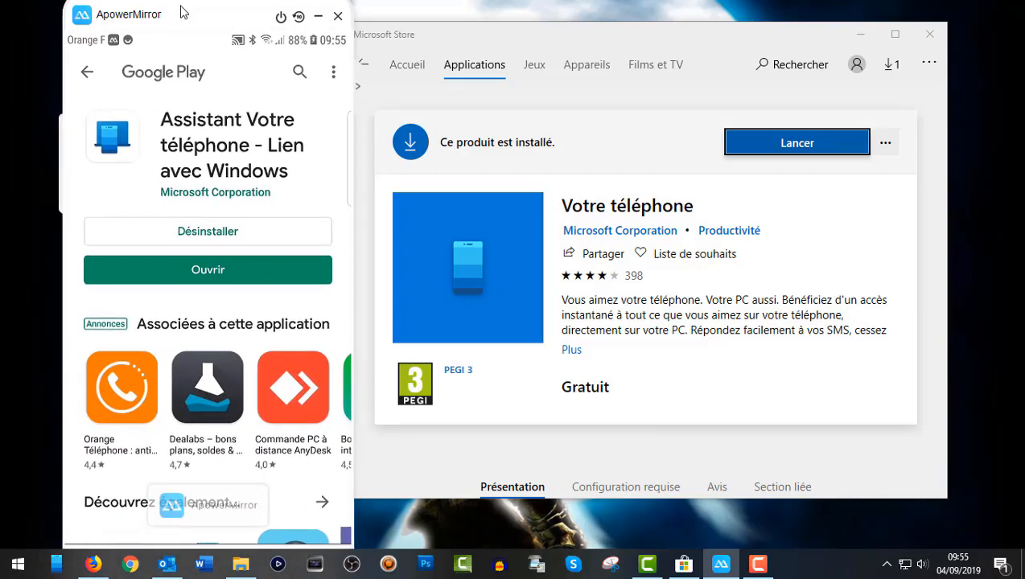
left_click(237, 272)
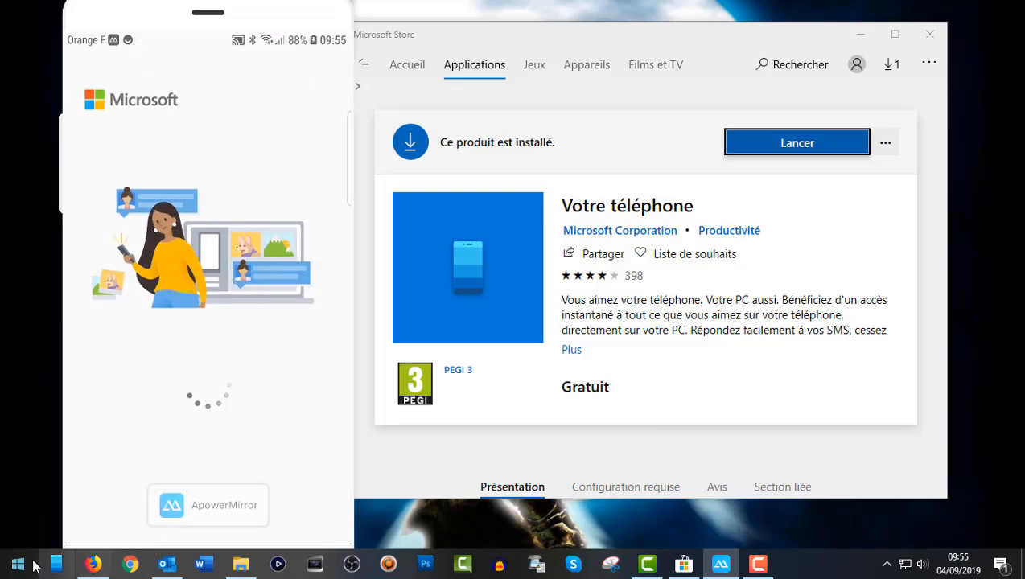
left_click(62, 568)
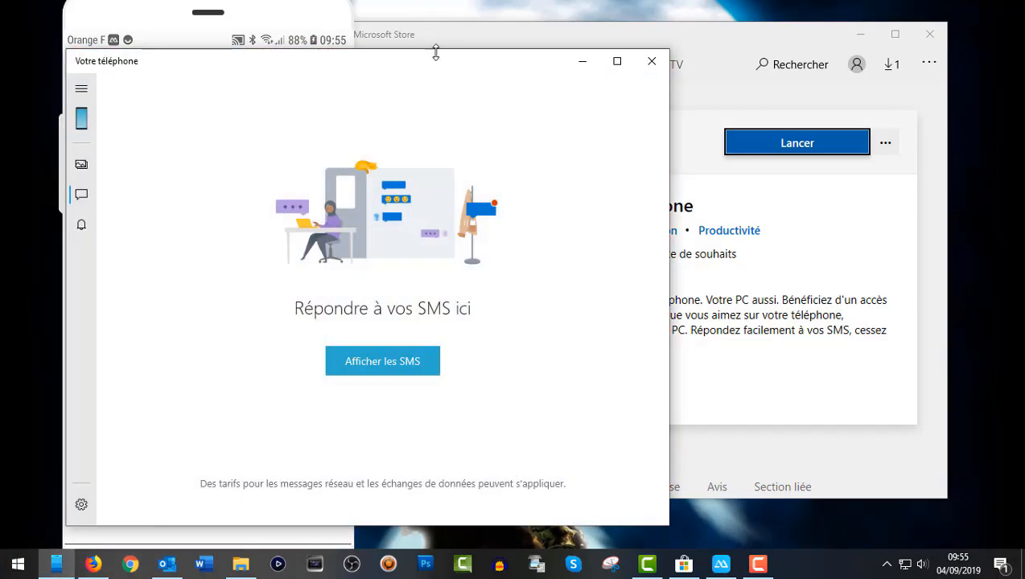
left_click_drag(434, 70, 759, 44)
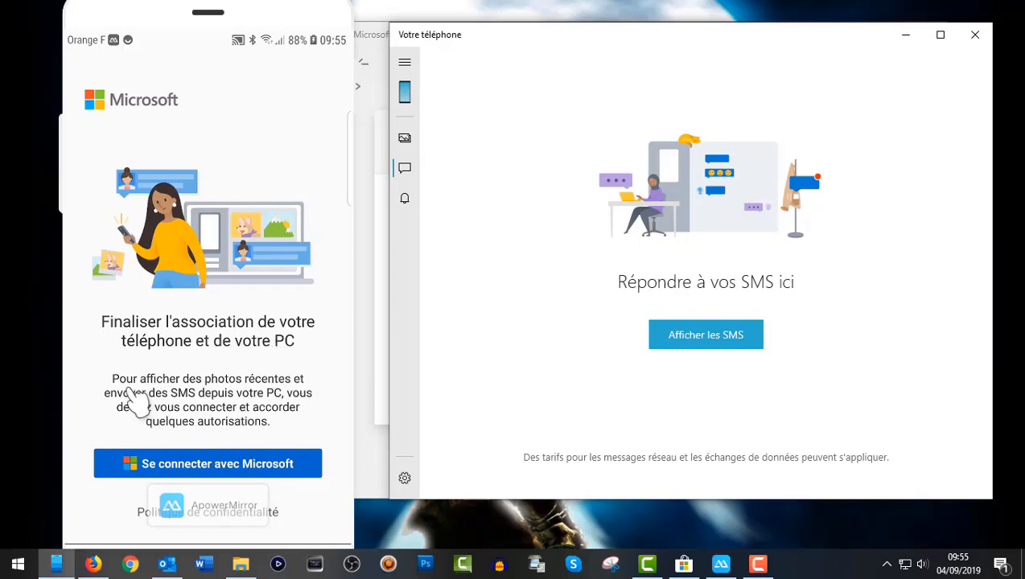
Sign in to Assistant Votre téléphone on the phone with a Microsoft account, keeping the mirrored phone off screen while the credentials are entered.
left_click(186, 468)
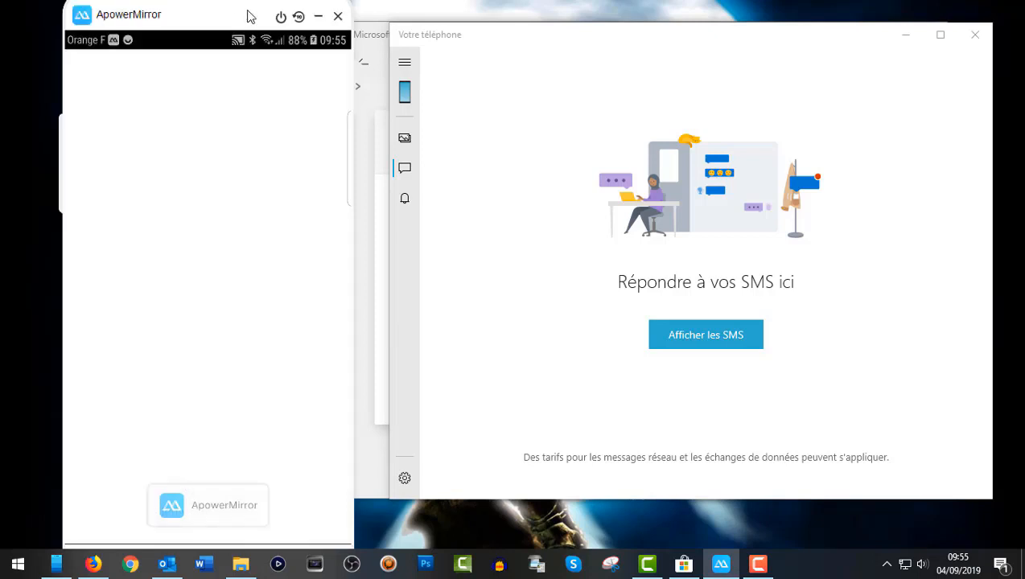
left_click(246, 16)
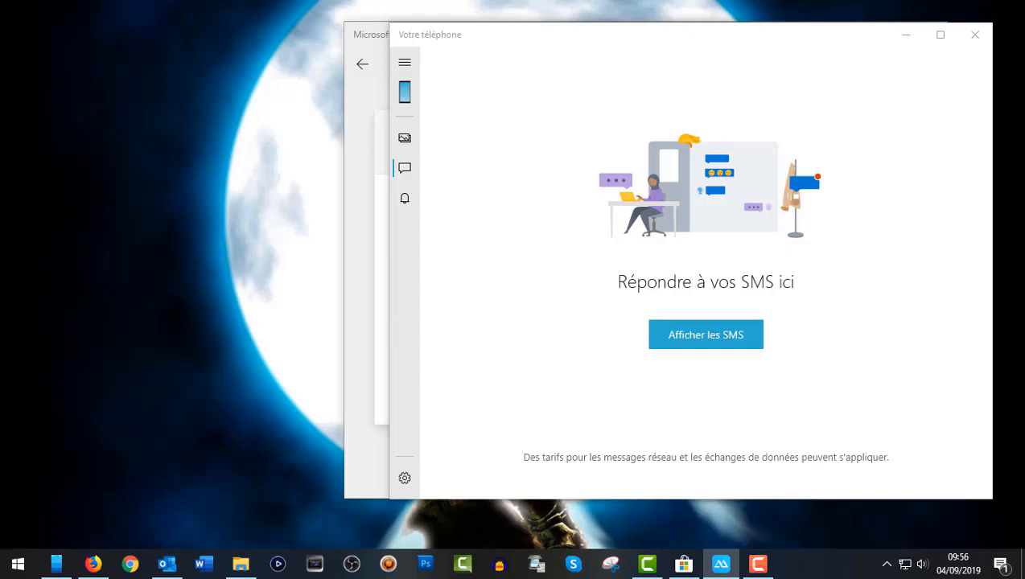
left_click_drag(0, 11, 148, 7)
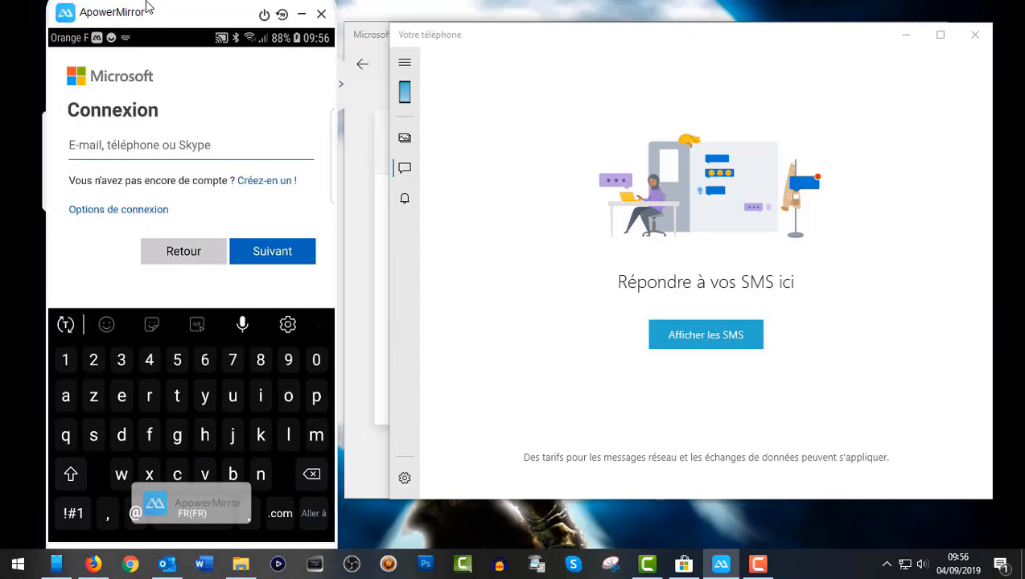
left_click_drag(219, 12, 0, 11)
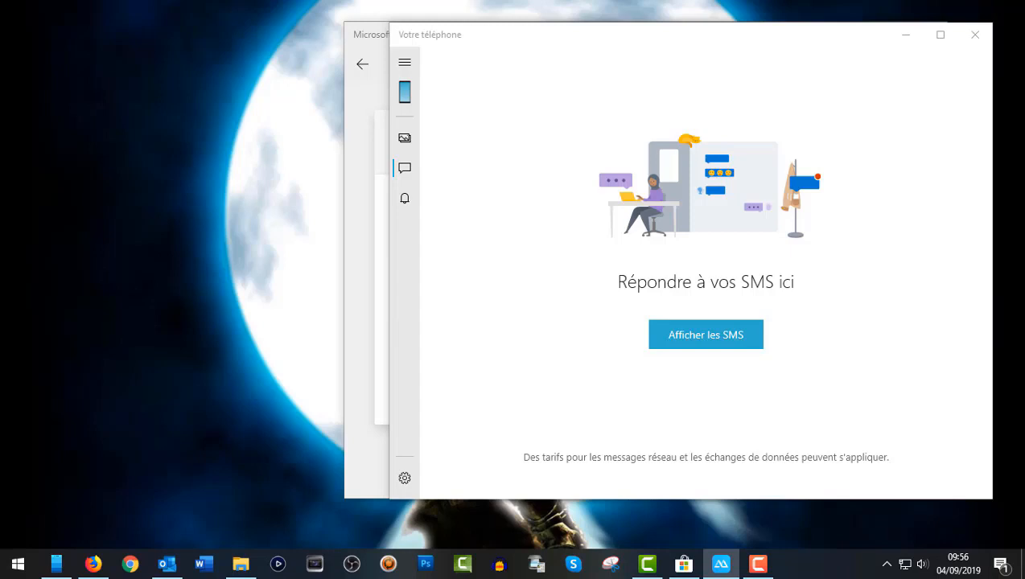
left_click_drag(218, 91, 113, 18)
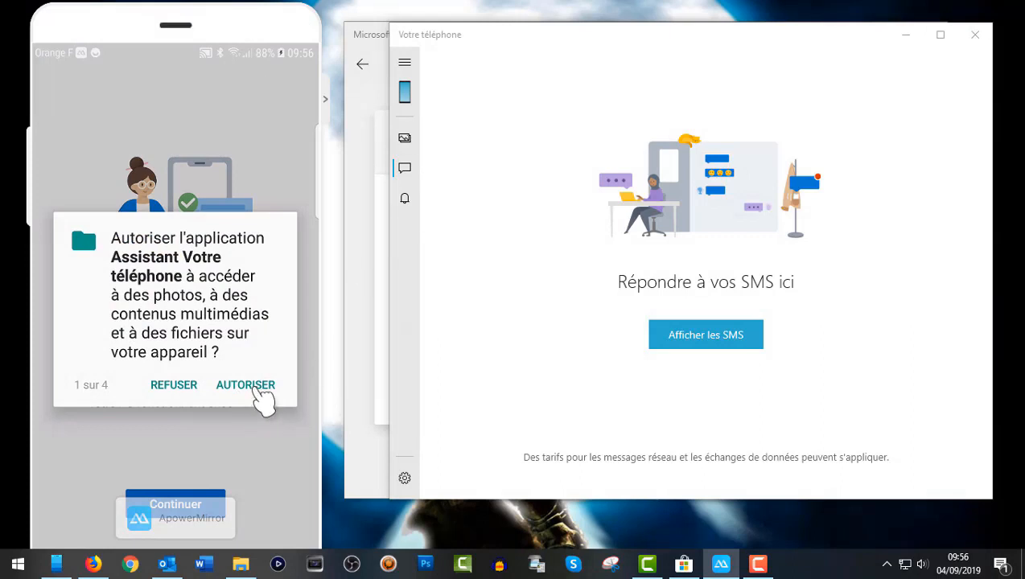
Grant Assistant Votre téléphone all four requested permissions, including media, SMS and calls, and allow it to run in the background without battery optimization.
left_click(245, 385)
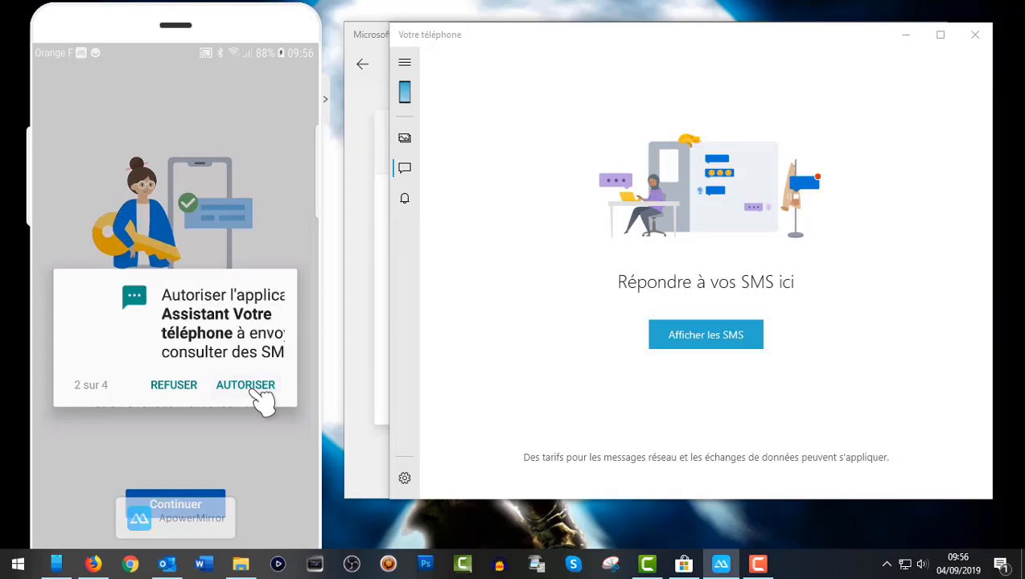
left_click(245, 386)
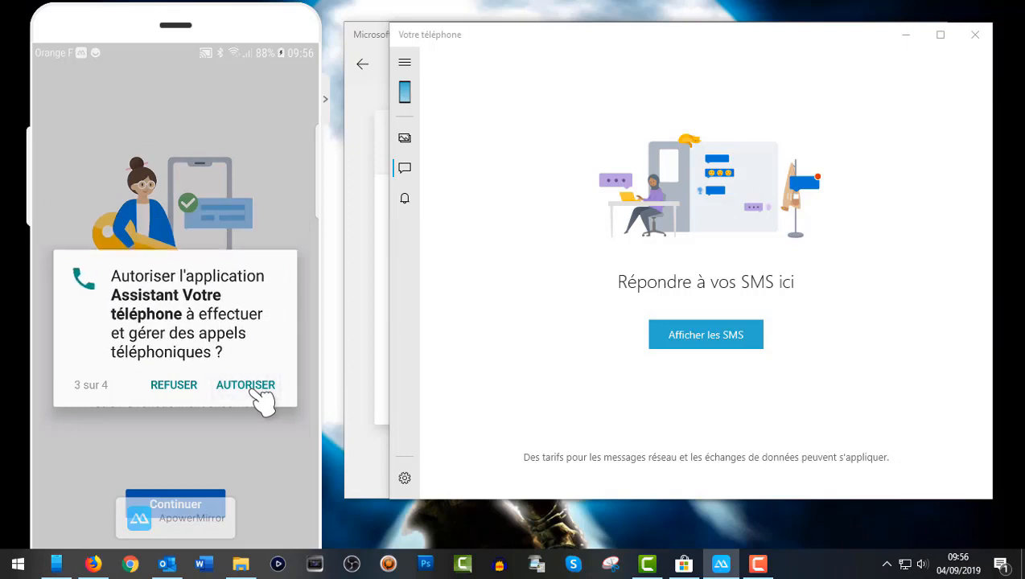
left_click(246, 386)
left_click(256, 389)
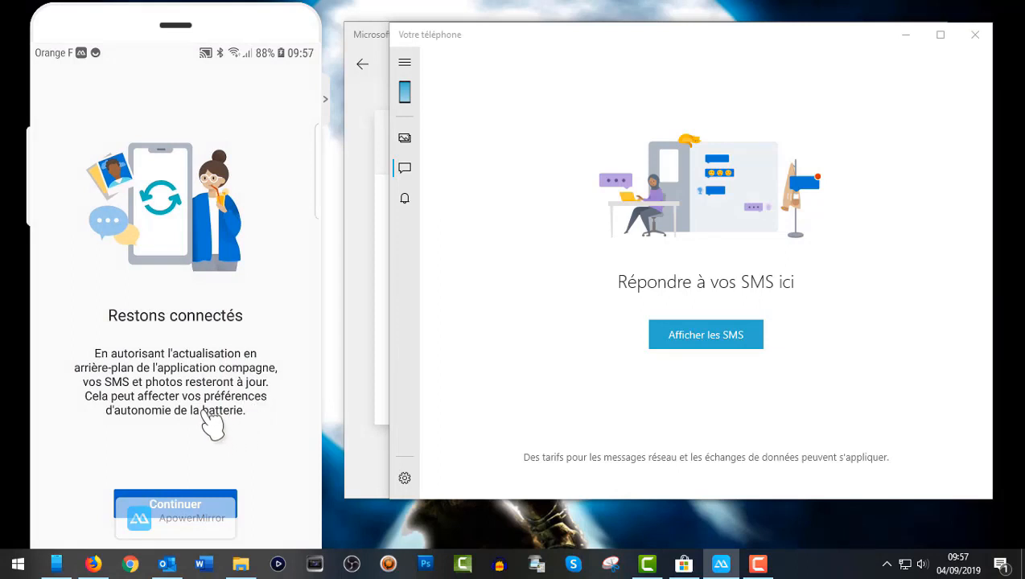
left_click(231, 493)
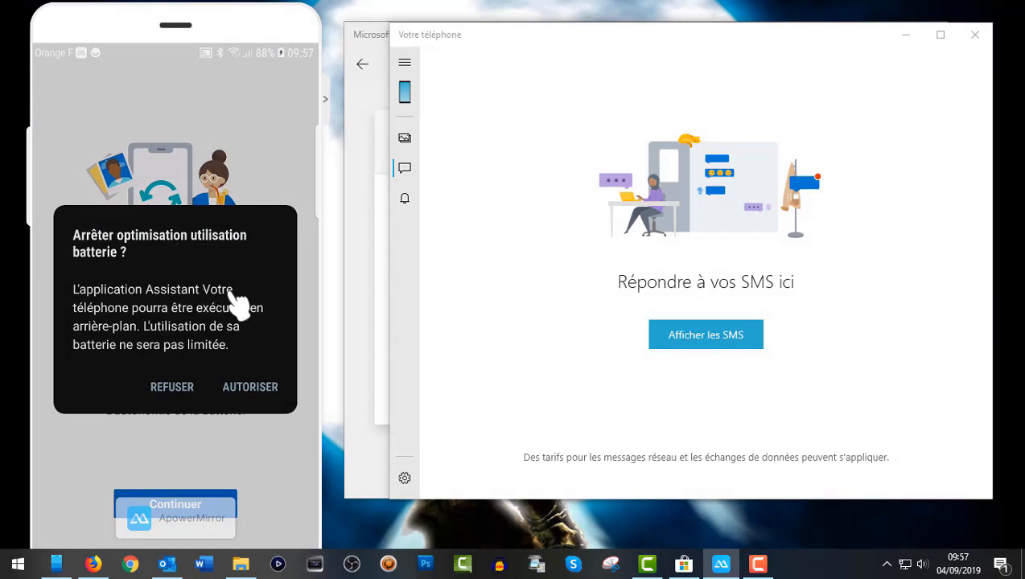
left_click(251, 387)
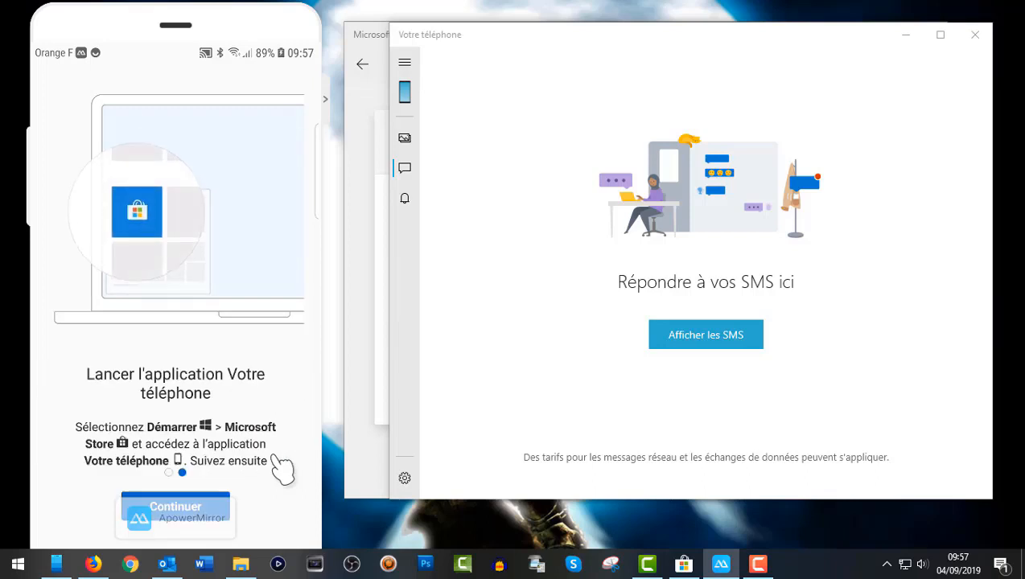
Check the PC's Microsoft account under Comptes > Vos informations in the Windows settings, and close the settings window.
right_click(29, 566)
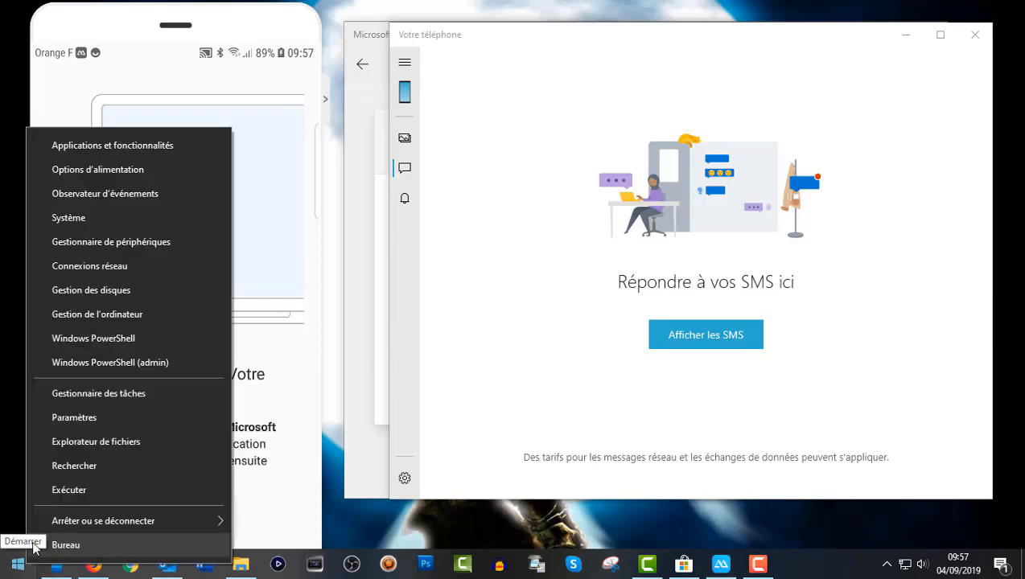
left_click(104, 427)
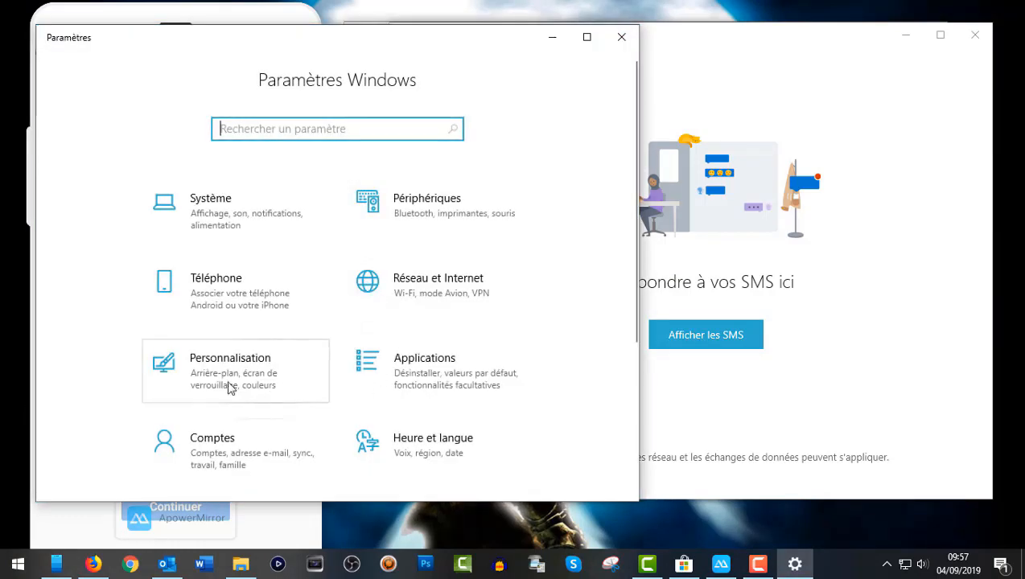
left_click(203, 449)
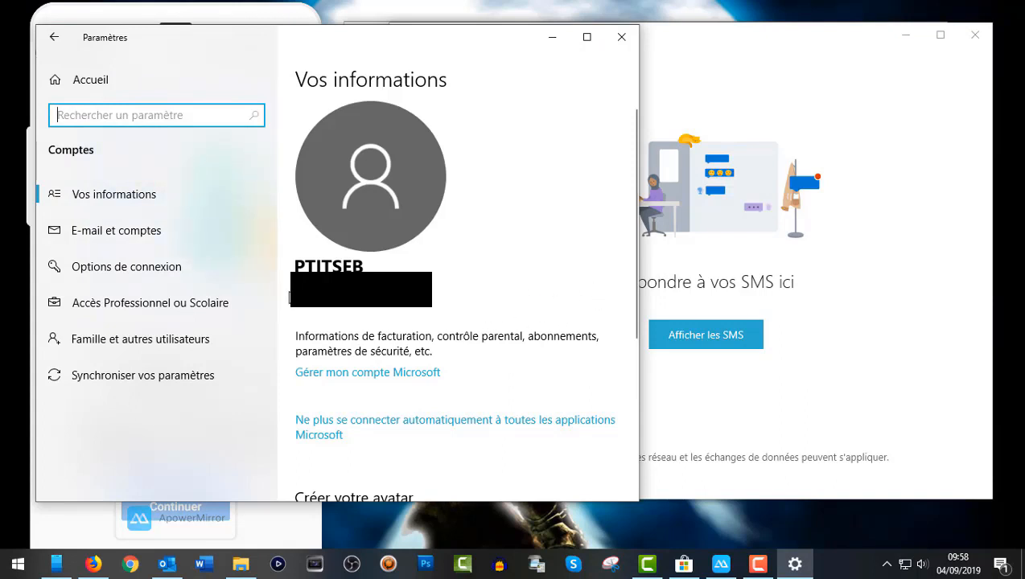
left_click(624, 40)
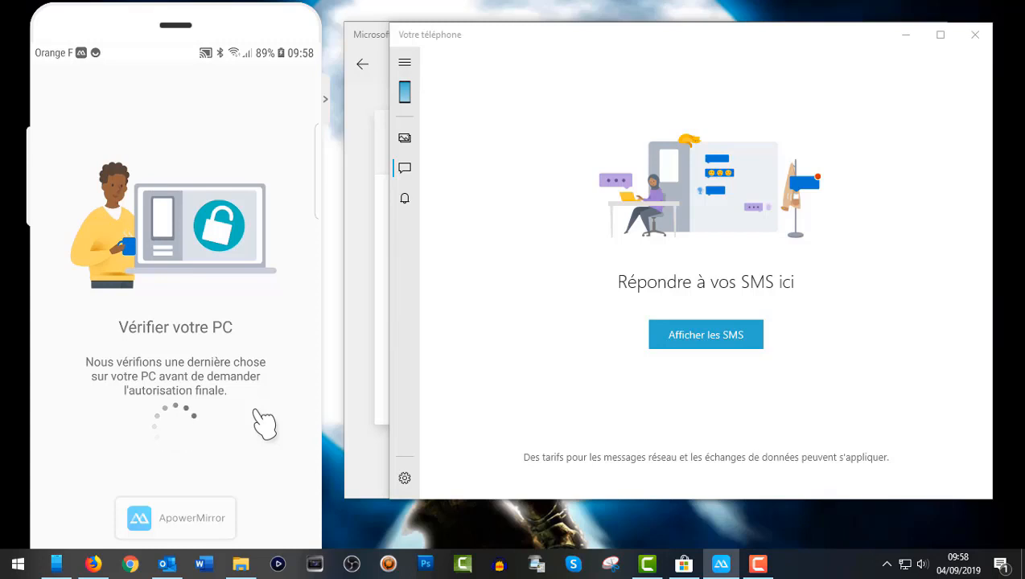
Close the phone mirror stuck on the VIP prompt and authorize the phone's connection to the Votre téléphone app on PCBureau.
left_click(407, 95)
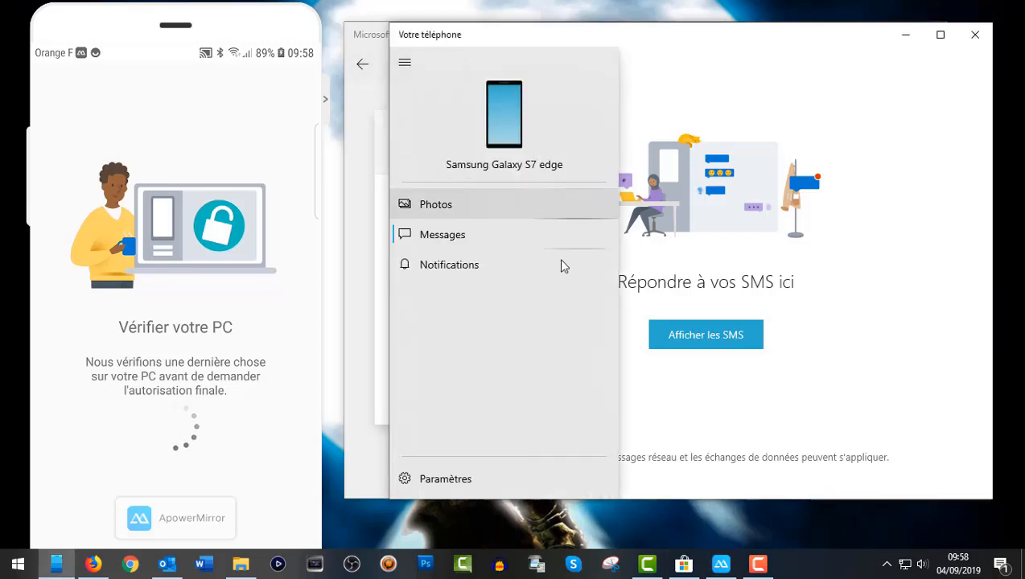
left_click(405, 62)
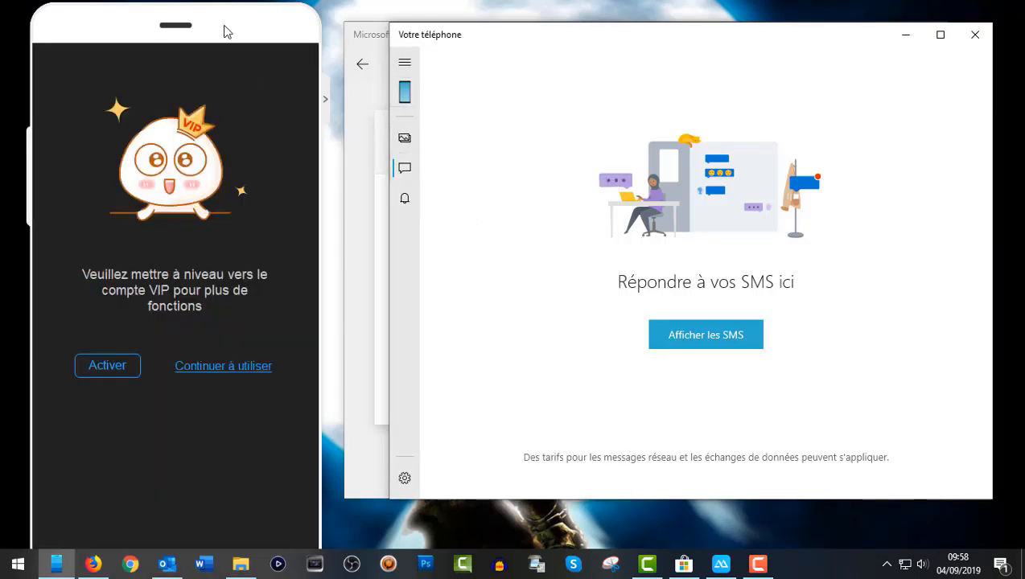
mouse_move(228, 16)
left_click(286, 28)
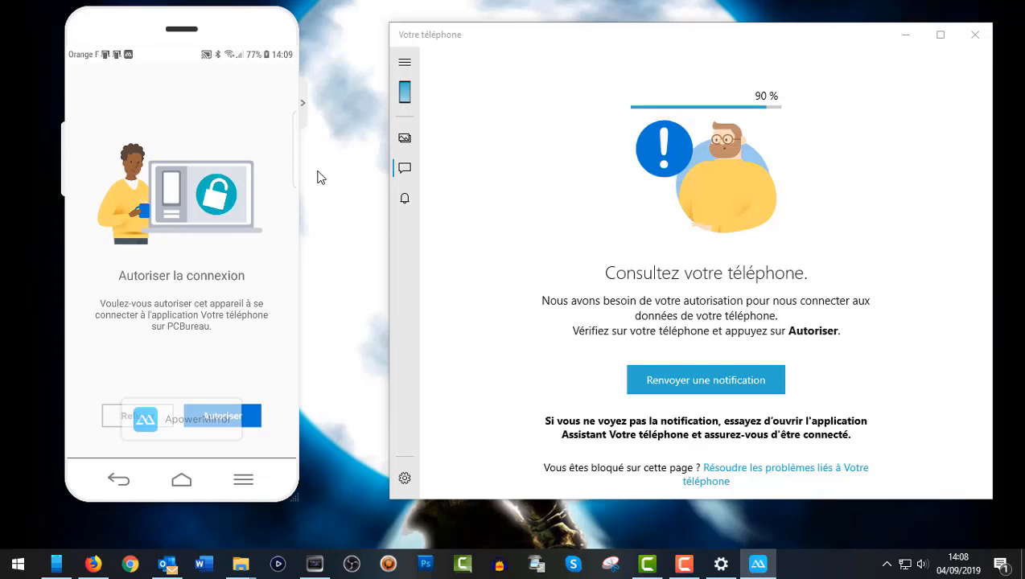
left_click(253, 416)
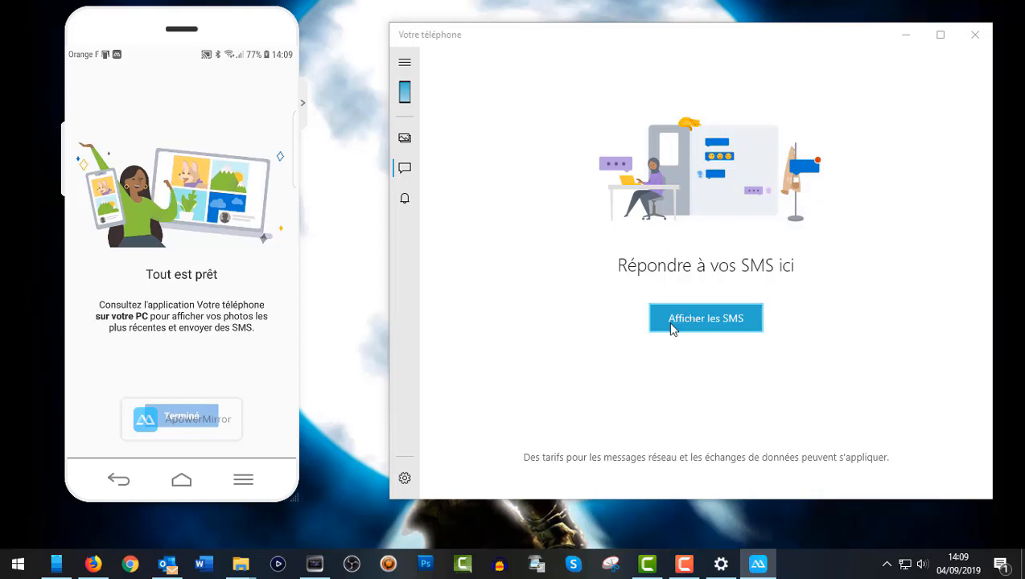
Allow the Votre téléphone app to display the phone's SMS in its settings, and review the other message options.
left_click(408, 477)
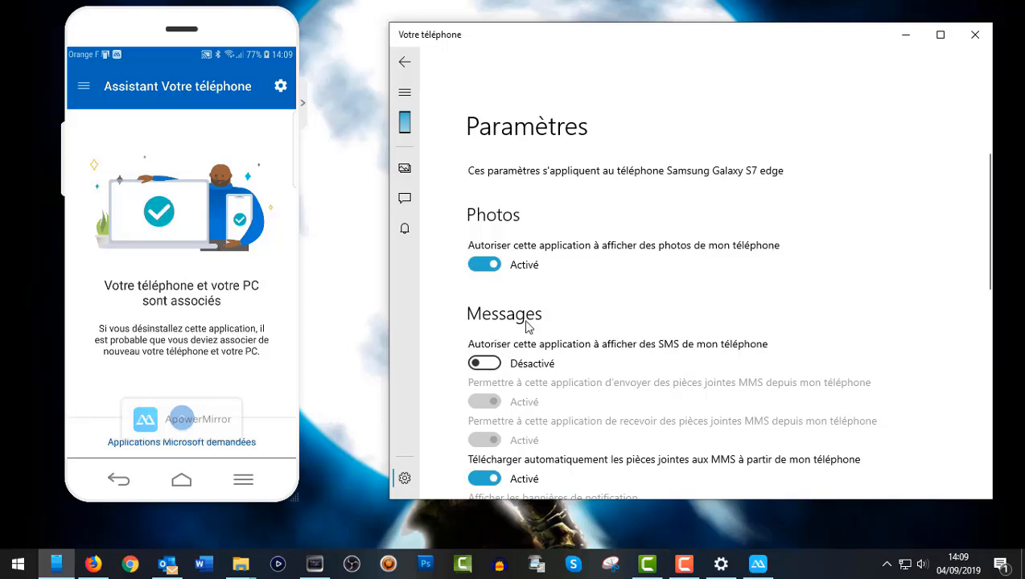
left_click(485, 363)
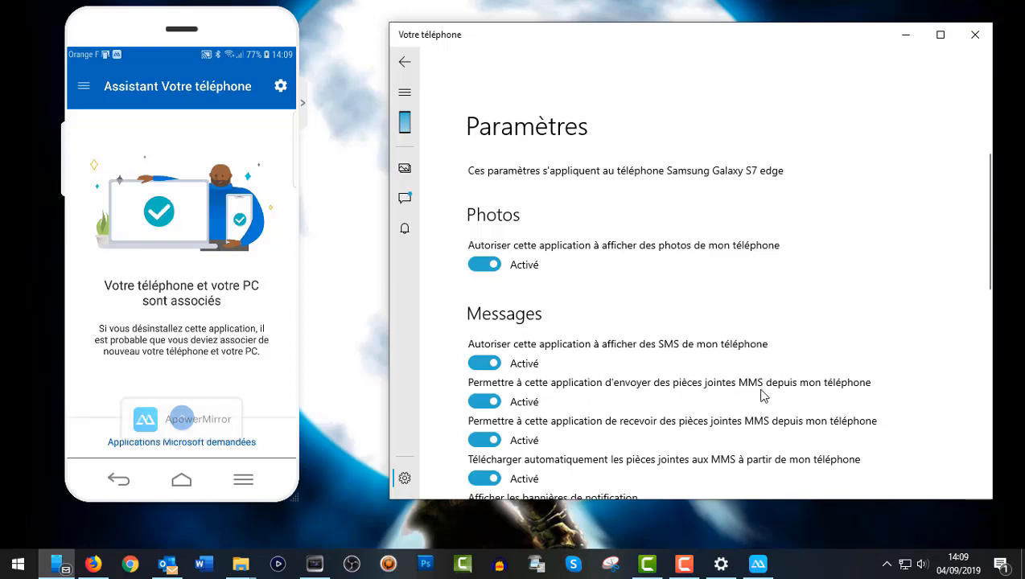
scroll(808, 395, "down", 1)
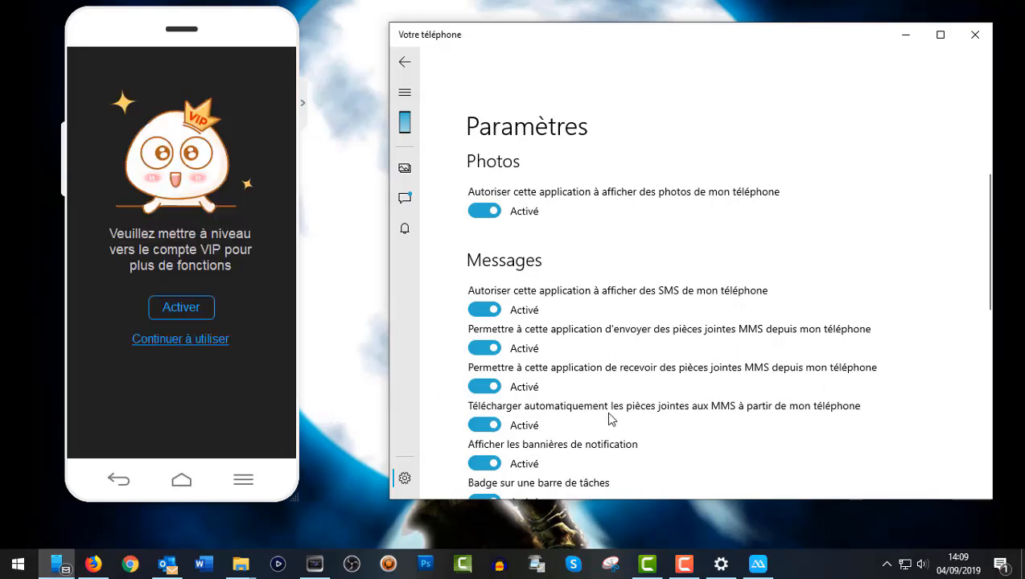
scroll(686, 417, "down", 1)
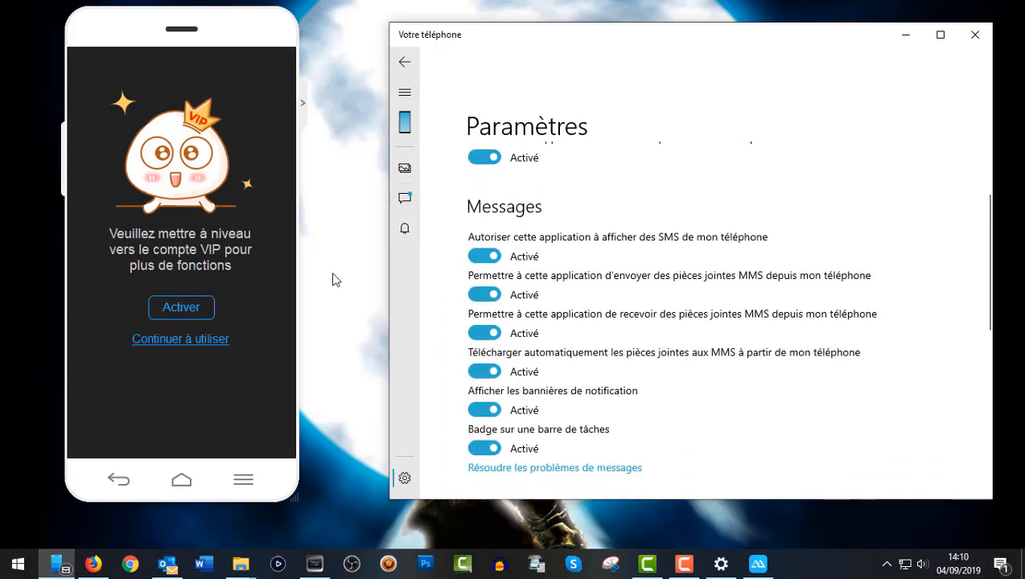
Close the blocked ApowerMirror session, restart the phone mirror and place its window beside the Votre téléphone window.
mouse_move(191, 21)
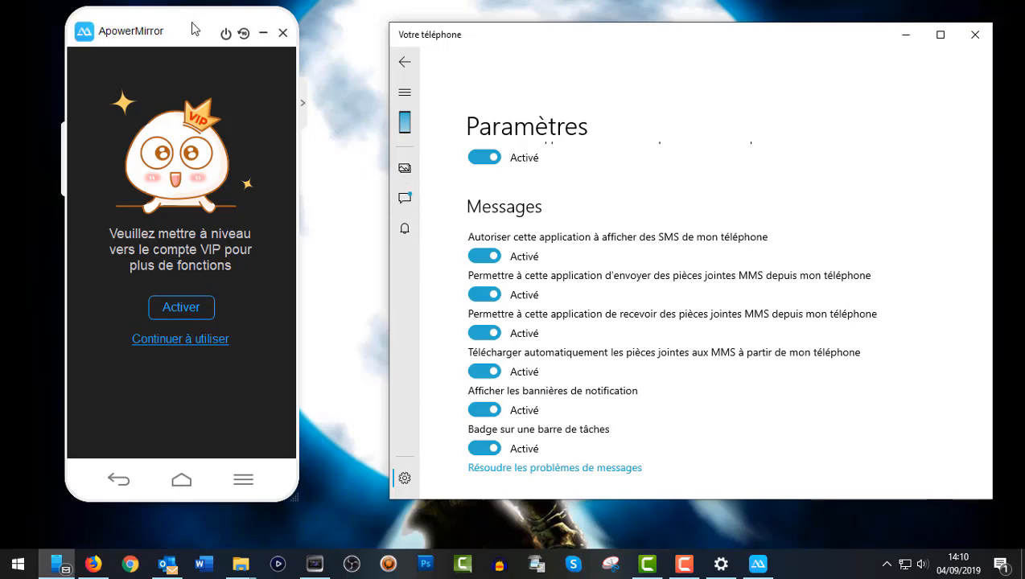
left_click(283, 32)
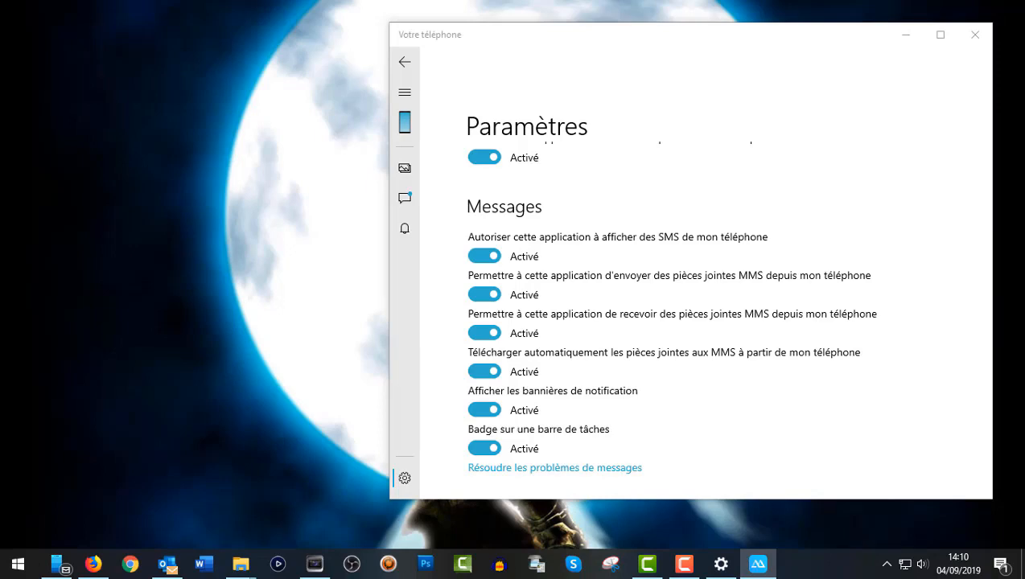
left_click_drag(2, 161, 174, 21)
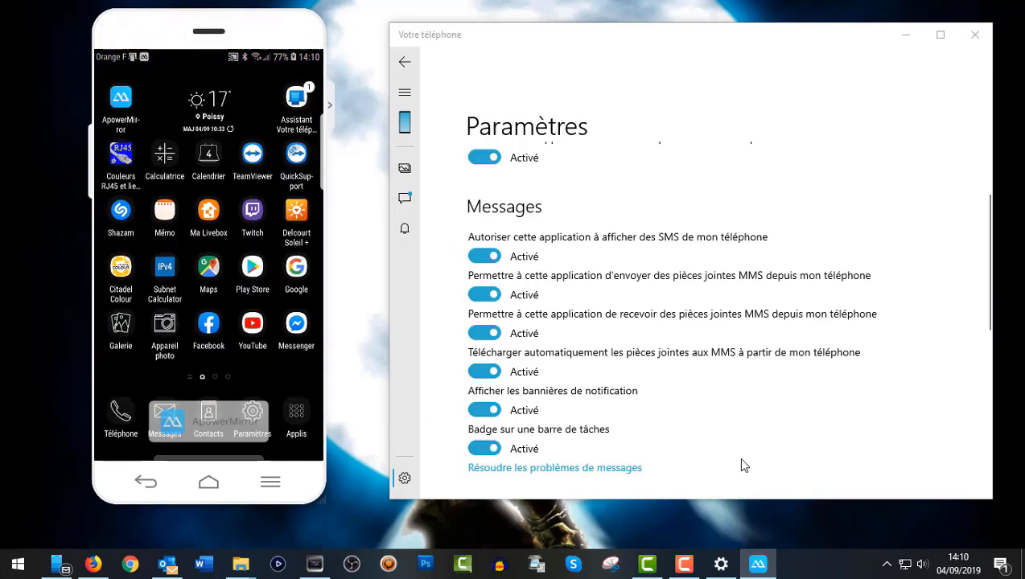
Enable the "Afficher l'application Votre téléphone" option for notifications in the Votre téléphone settings.
scroll(768, 402, "down", 2)
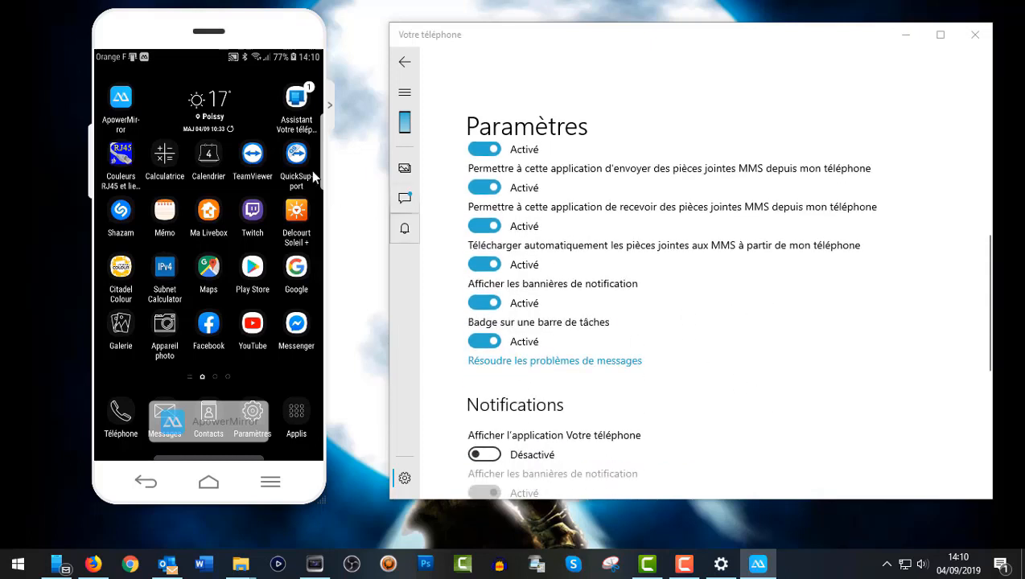
scroll(739, 361, "down", 2)
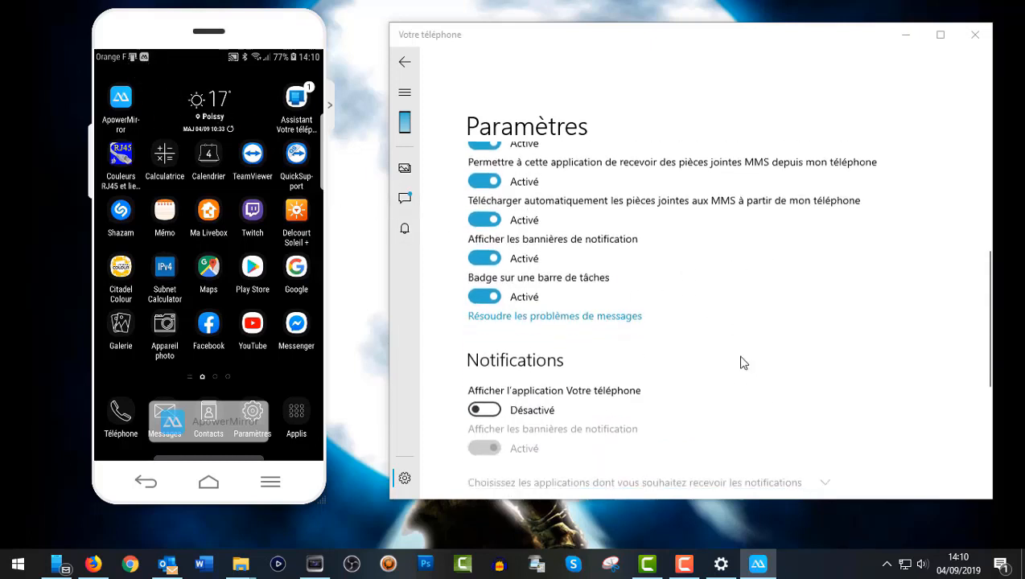
left_click(483, 347)
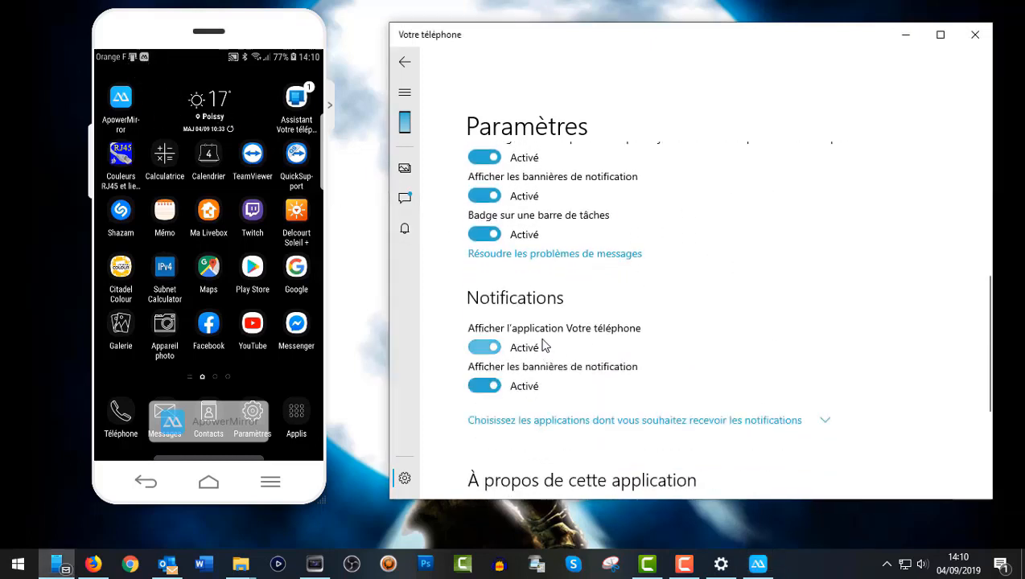
scroll(750, 400, "down", 4)
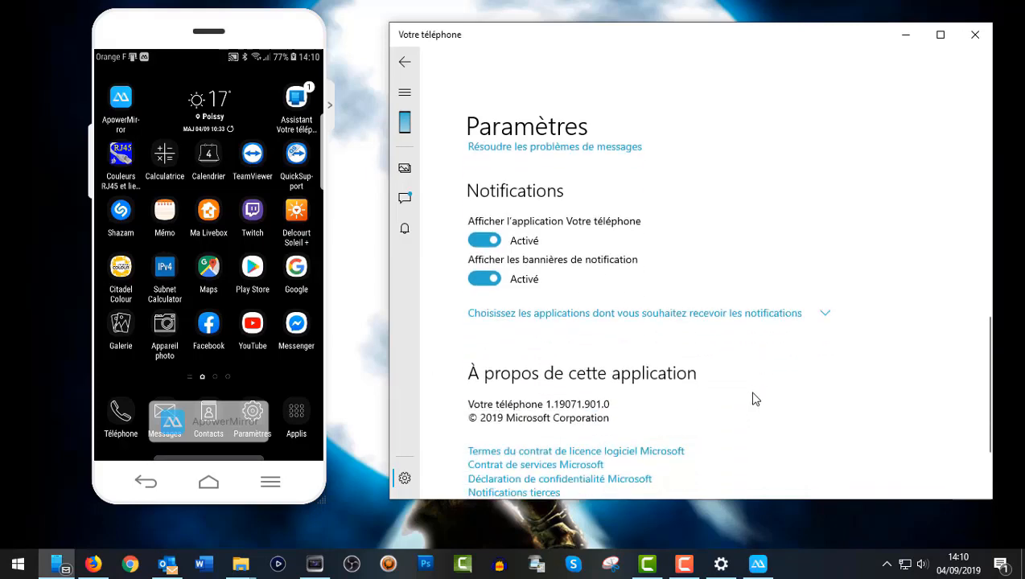
scroll(750, 387, "up", 10)
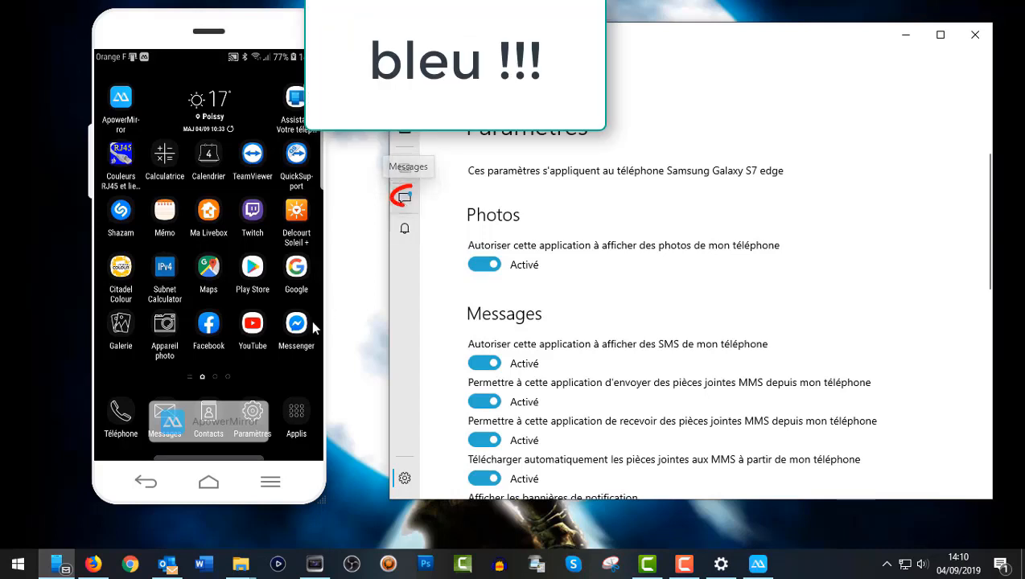
Display the phone's SMS in Votre téléphone and refresh the list, and browse the phone's recent photos.
left_click(405, 197)
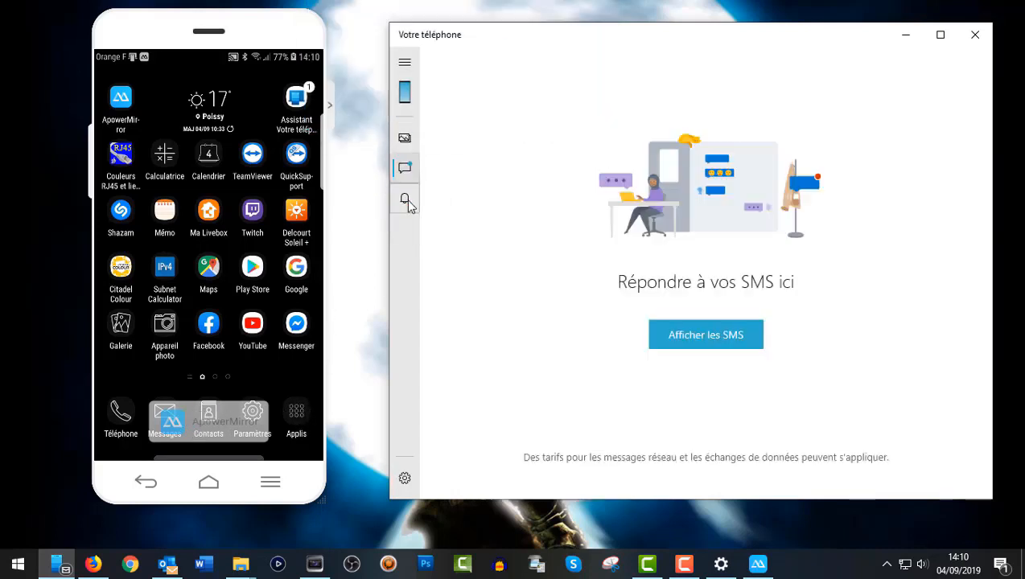
left_click(716, 330)
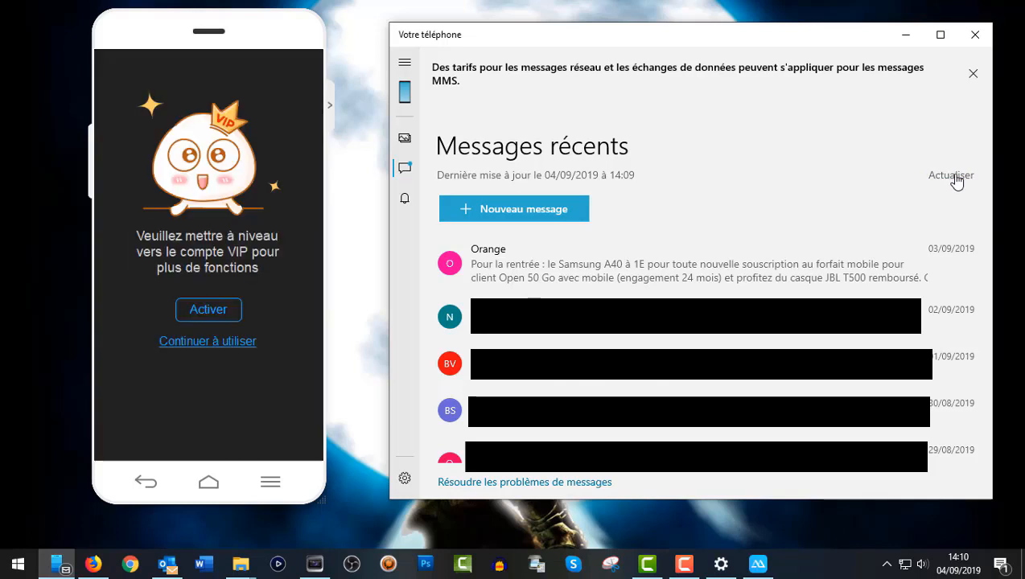
left_click(955, 178)
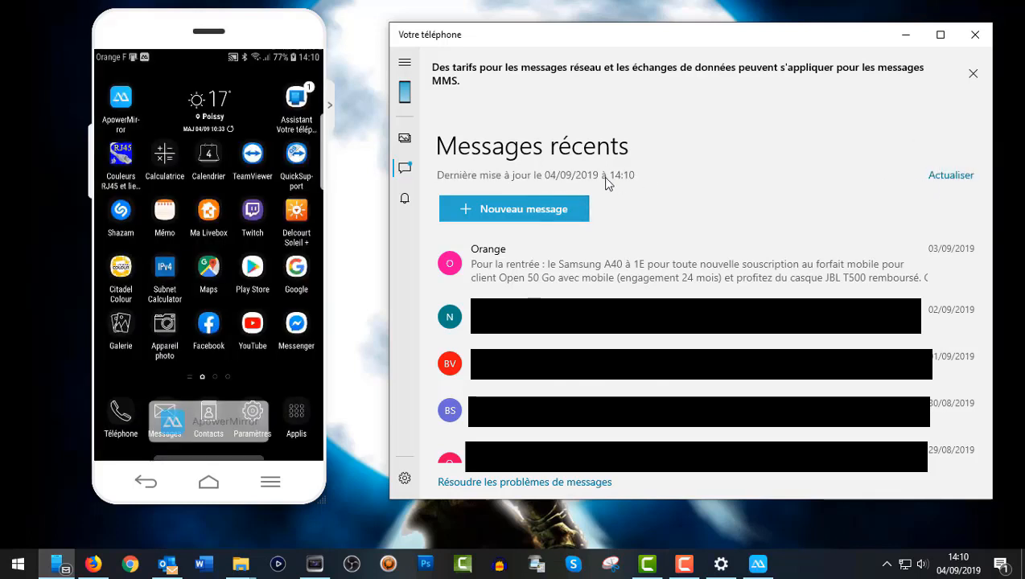
left_click(405, 139)
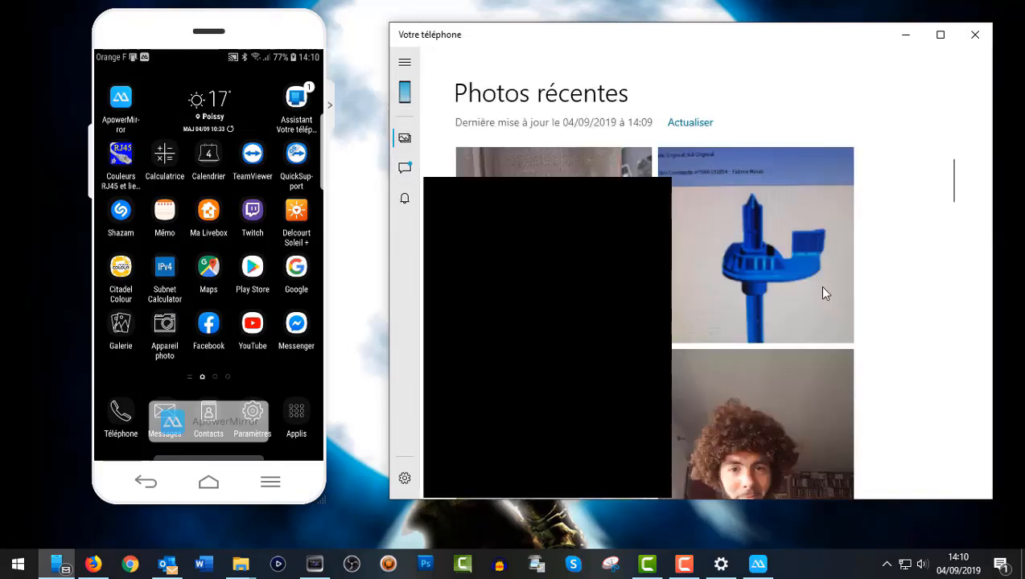
scroll(822, 288, "down", 2)
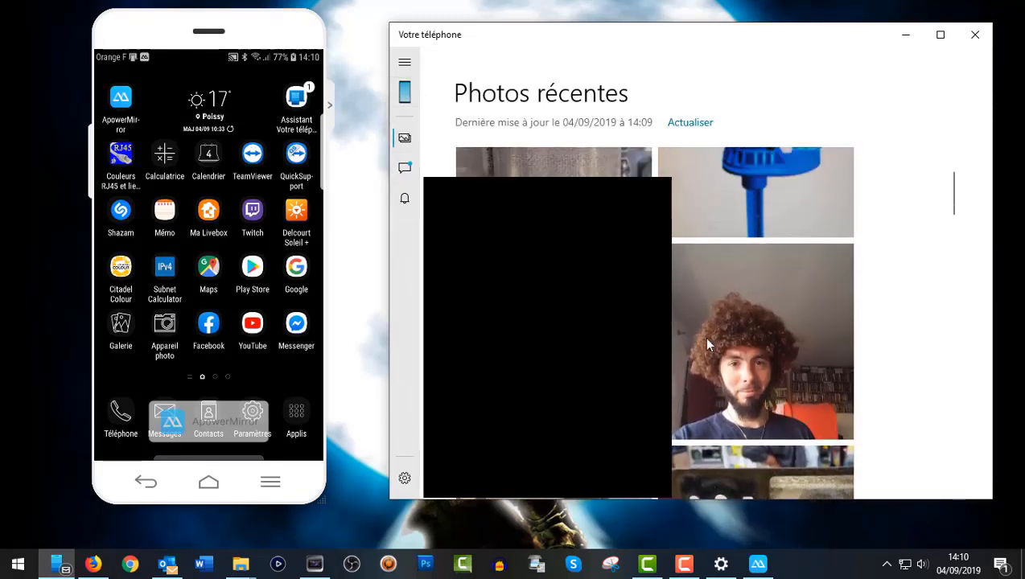
Grant Assistant Votre téléphone access to notifications on the phone, and refresh the notification list on the PC.
left_click(406, 199)
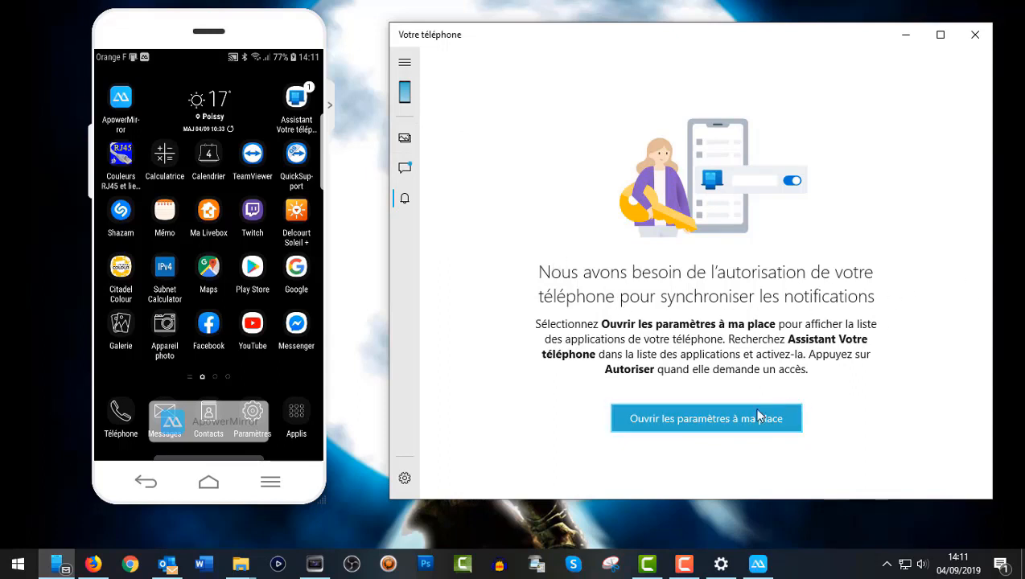
left_click(667, 416)
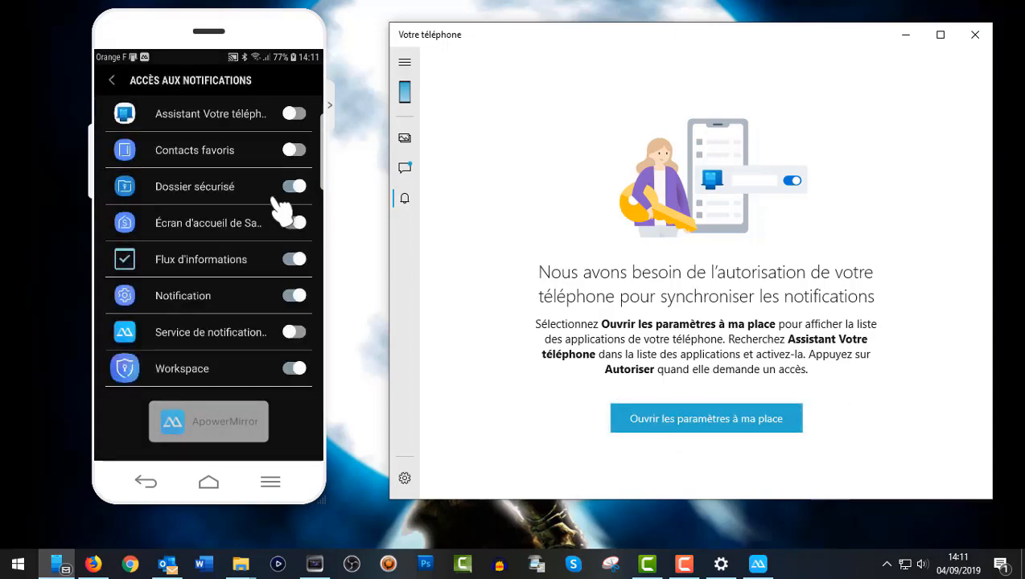
left_click(294, 114)
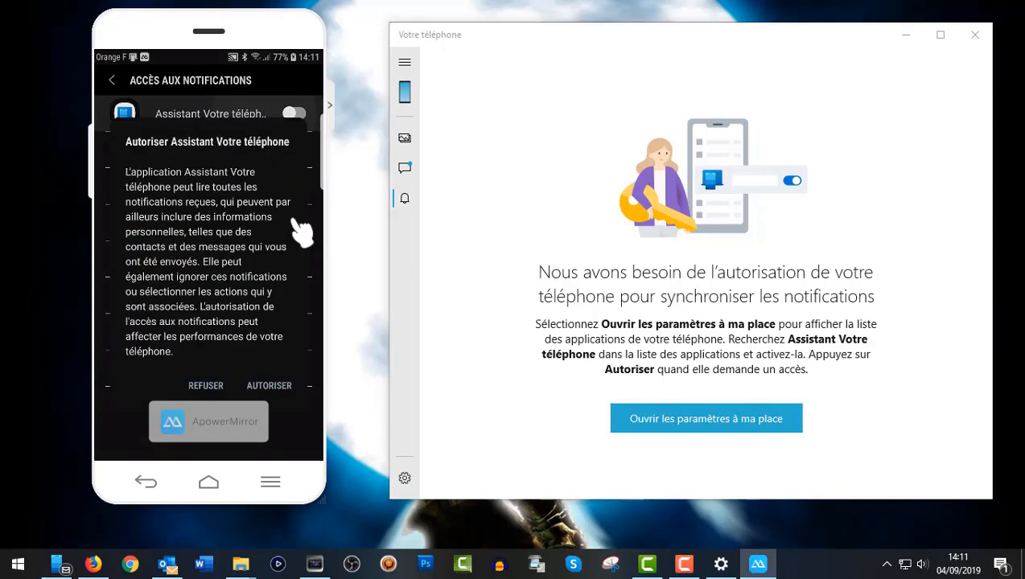
left_click(263, 386)
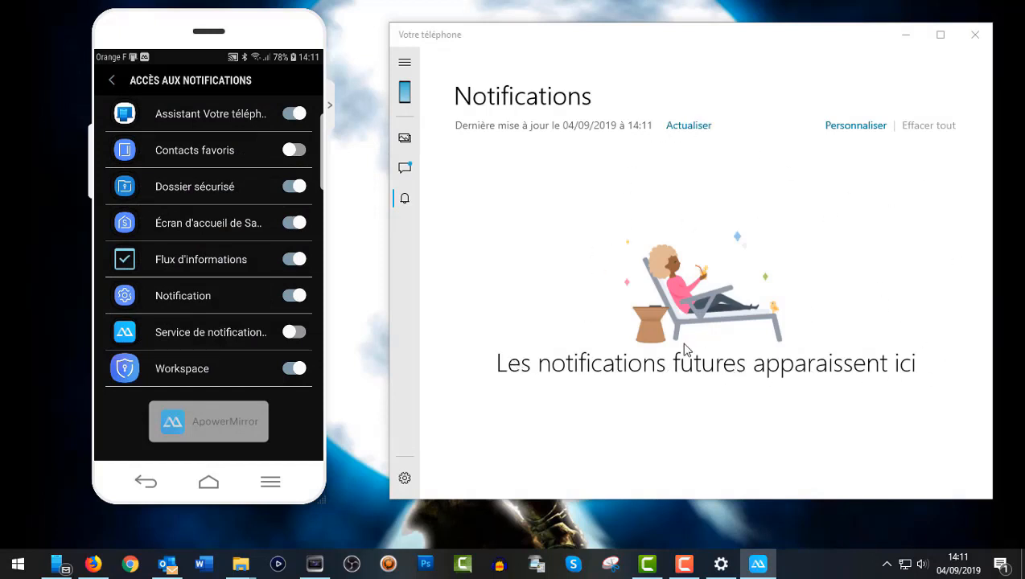
left_click(683, 125)
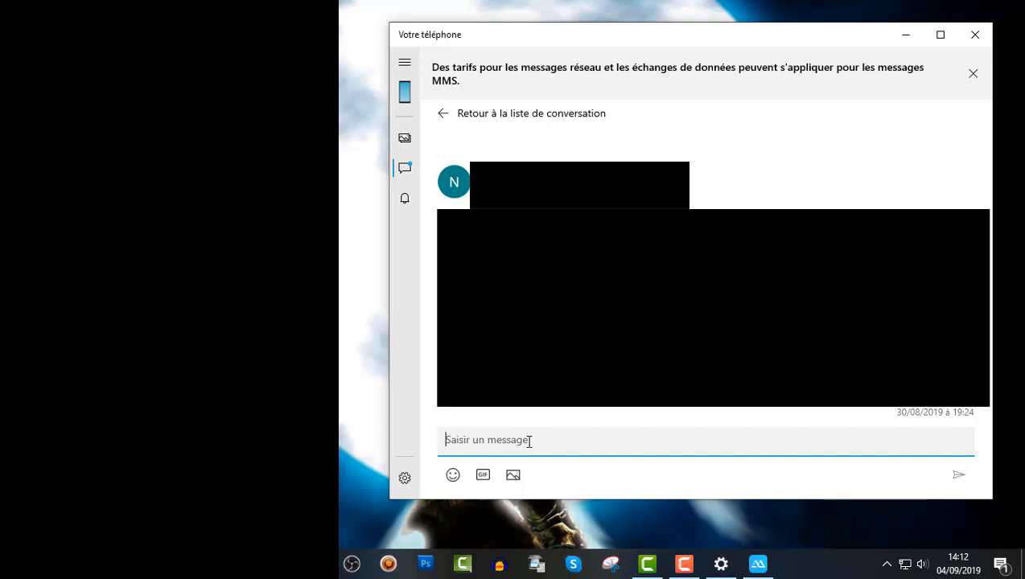
Write the SMS "coucou test pour une video YouTube. A ce soir. Bisous" in the open conversation, keeping the mirrored phone beside it.
type("coucou te")
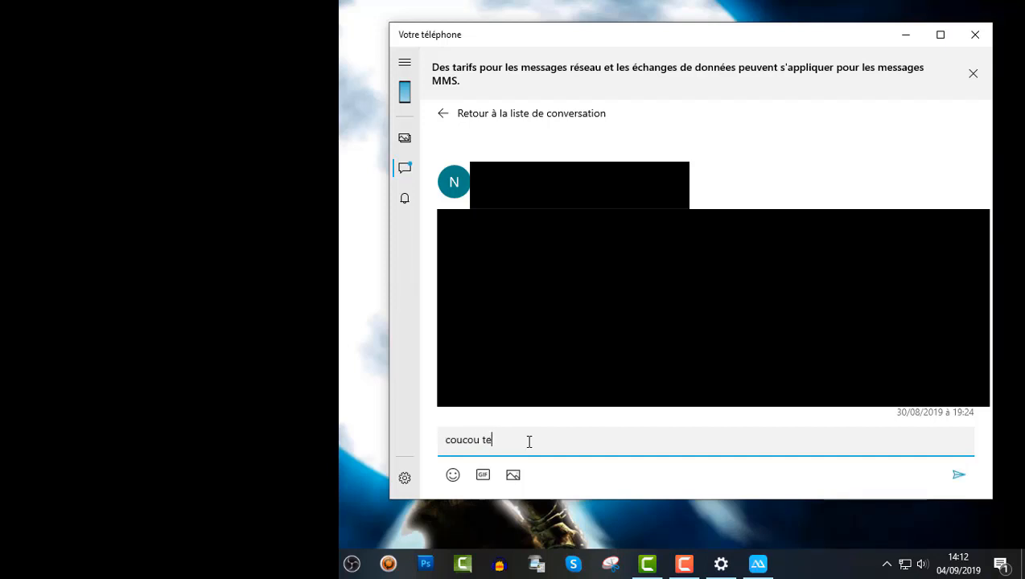
type("st pour une video Yo")
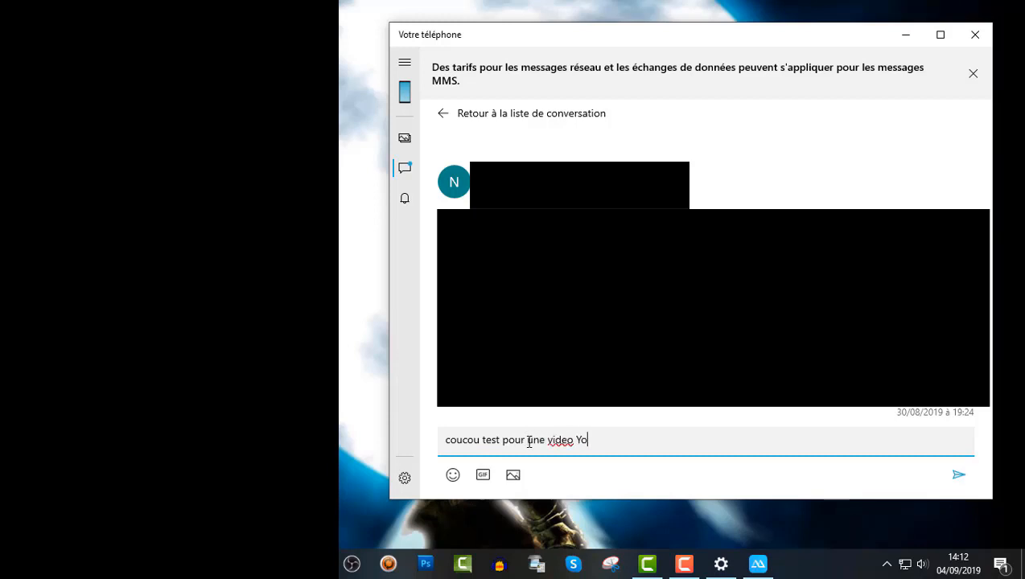
type("utube. A ce soir")
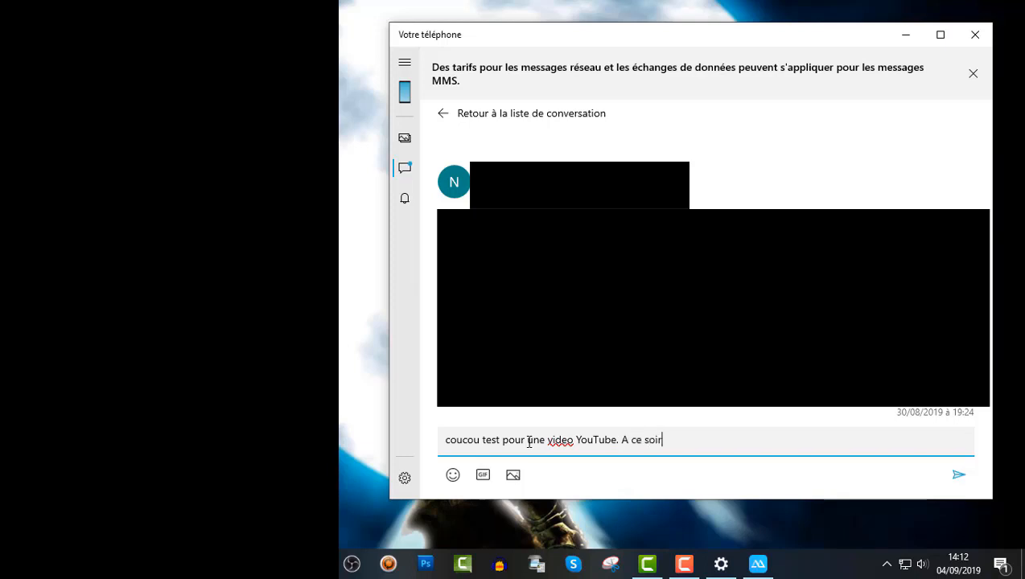
type(". Bisous")
left_click(233, 137)
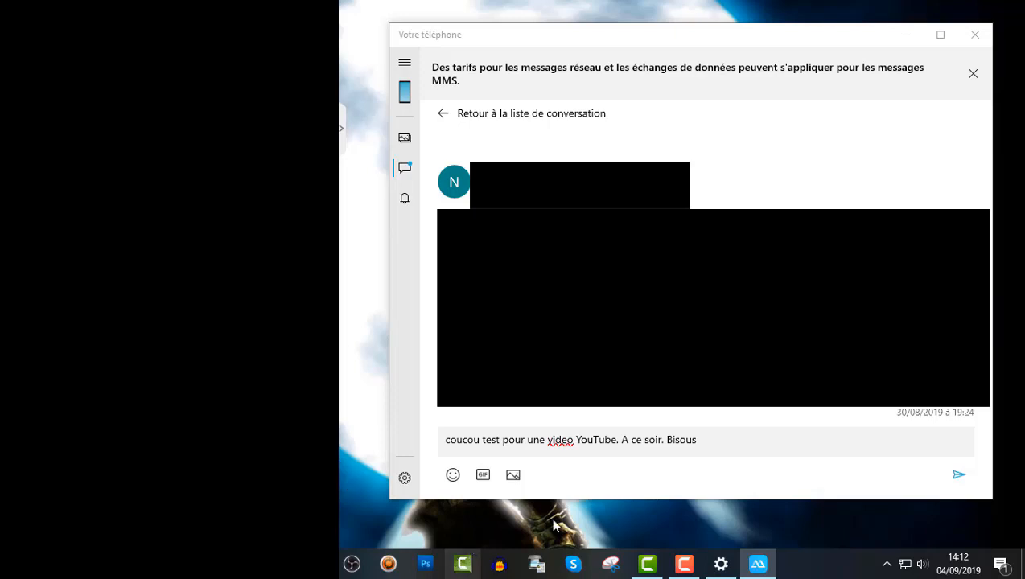
left_click(733, 445)
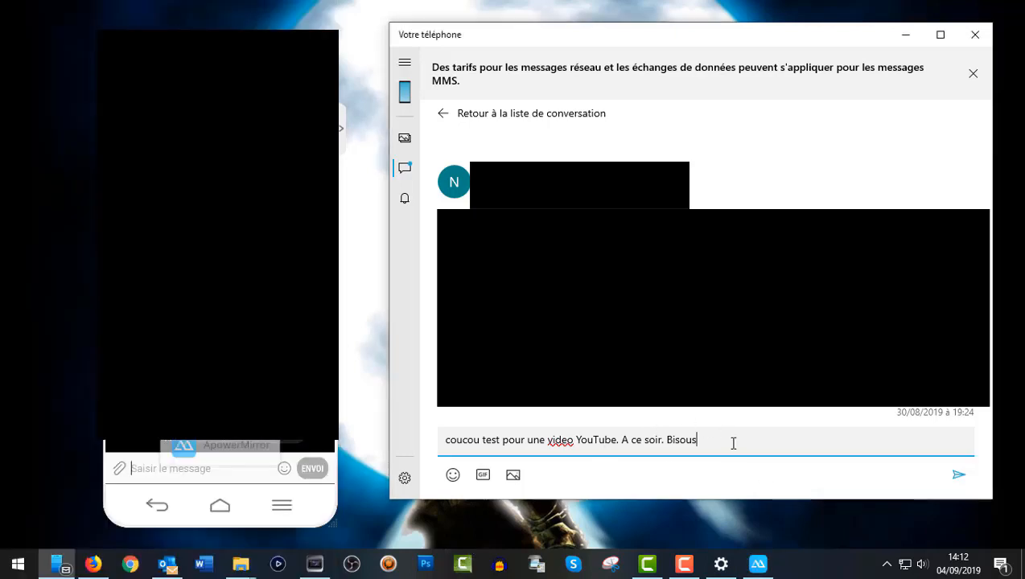
Send the prepared SMS from the PC and close the Votre téléphone window.
key("Return")
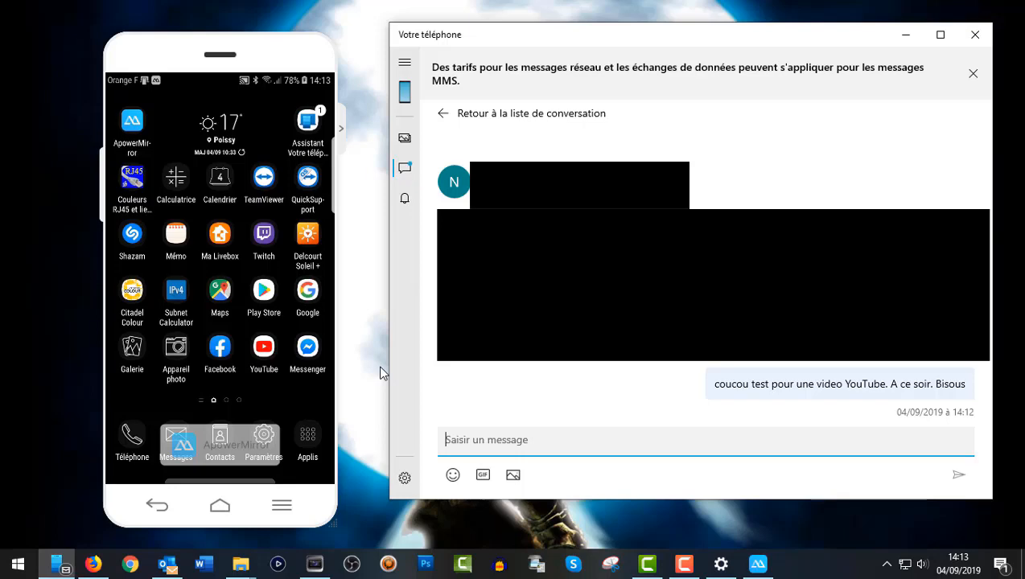
left_click(977, 37)
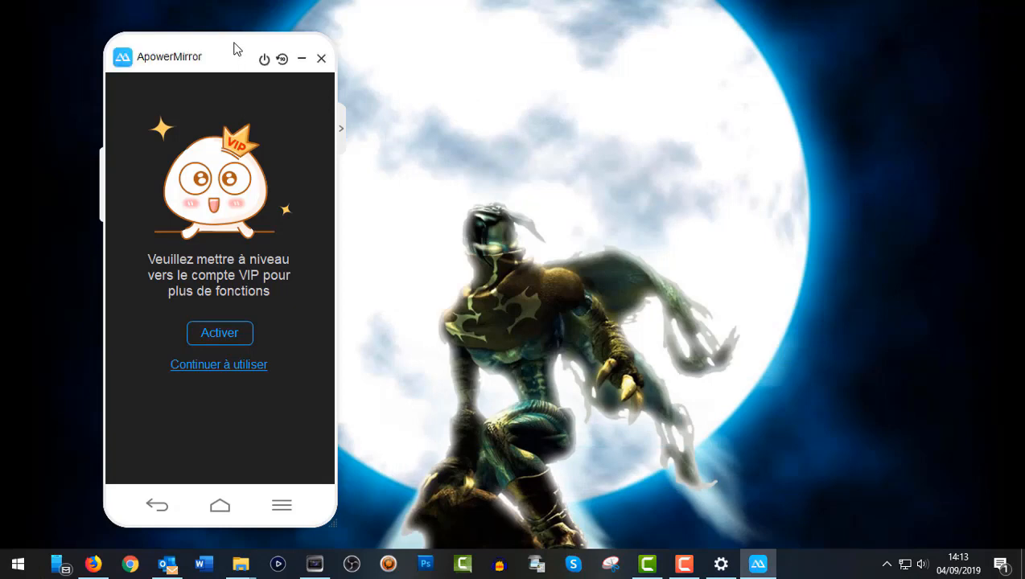
Dismiss ApowerMirror's VIP upgrade offer by continuing to use it, and reposition the mirrored phone near the desktop's left edge.
left_click(227, 365)
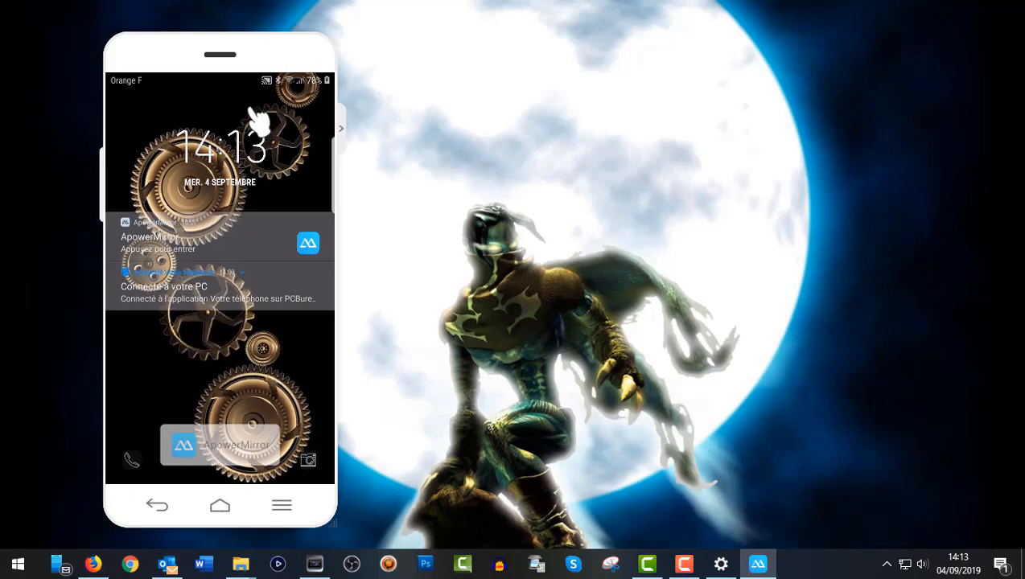
left_click_drag(202, 48, 154, 64)
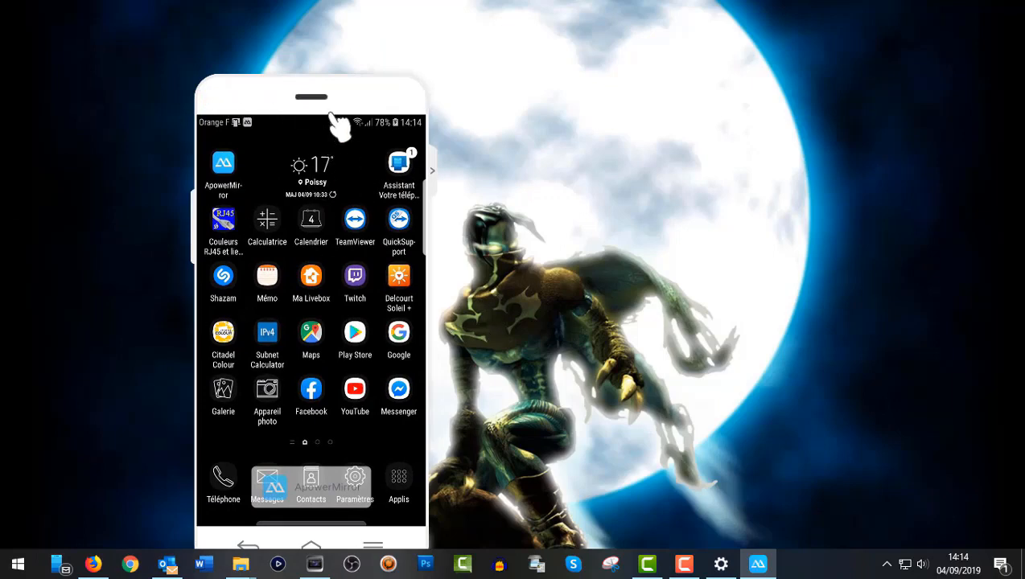
left_click_drag(341, 88, 338, 51)
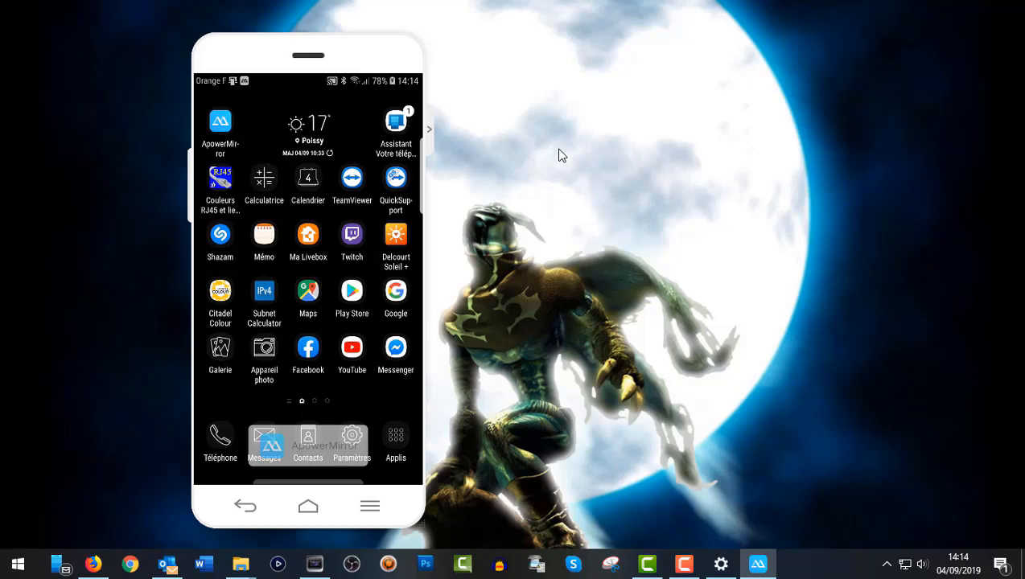
left_click_drag(347, 41, 237, 56)
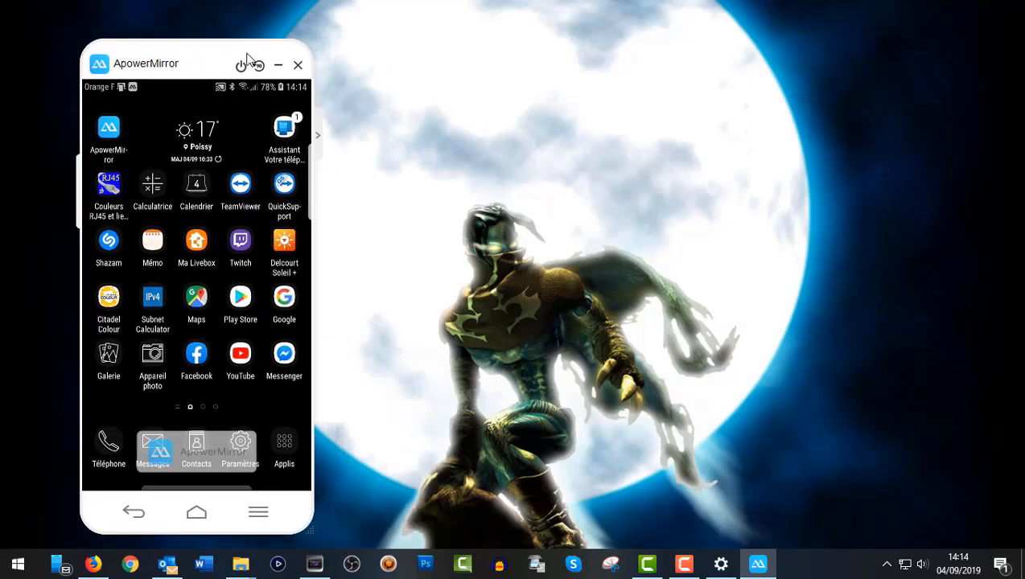